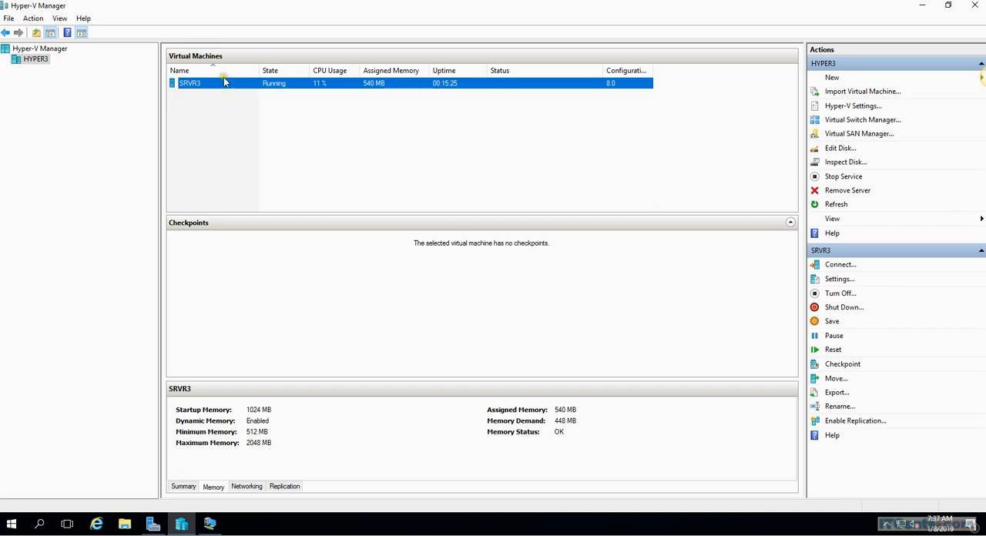
# Step: Select the SRVR3 virtual machine and review its summary and memory details
pyautogui.click(285, 88)
pyautogui.click(286, 89)
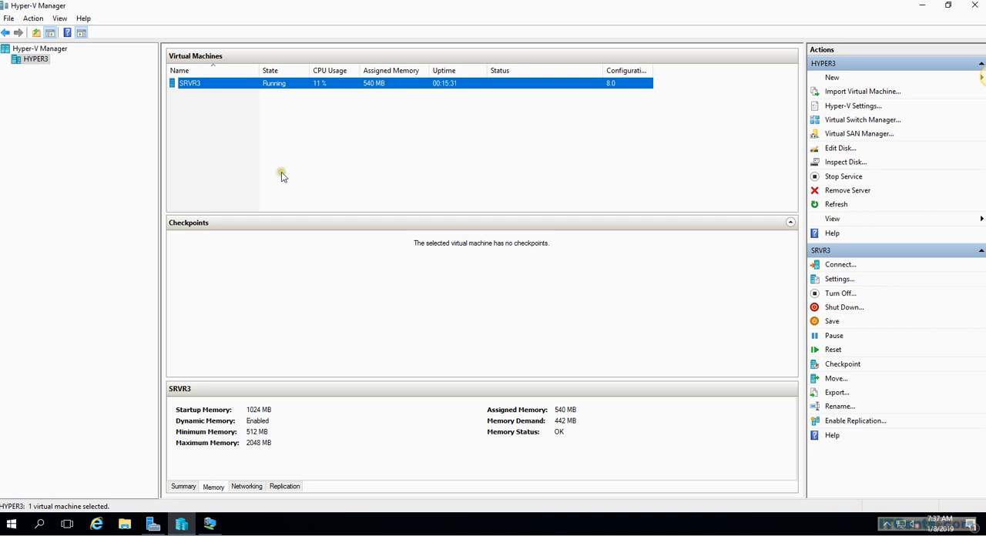
pyautogui.click(185, 488)
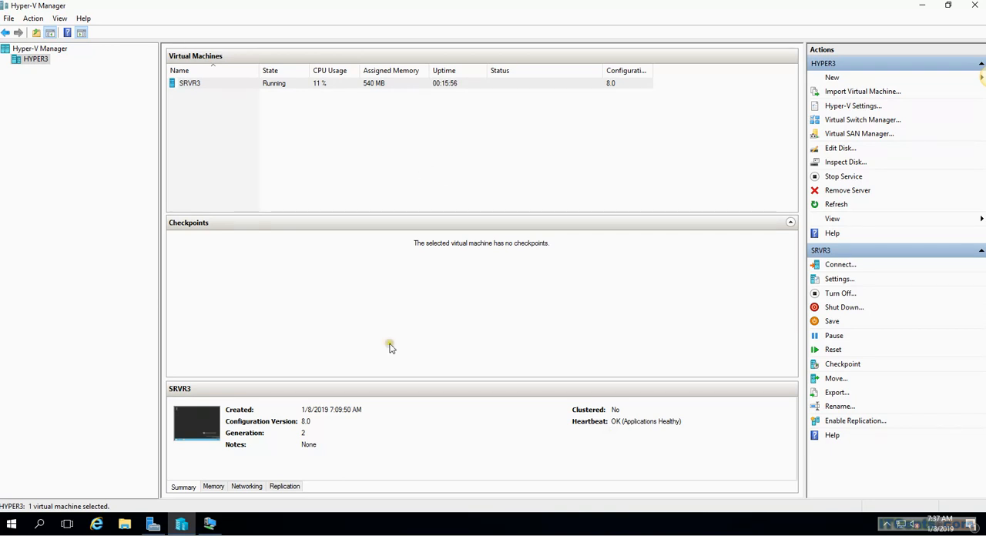
pyautogui.click(210, 489)
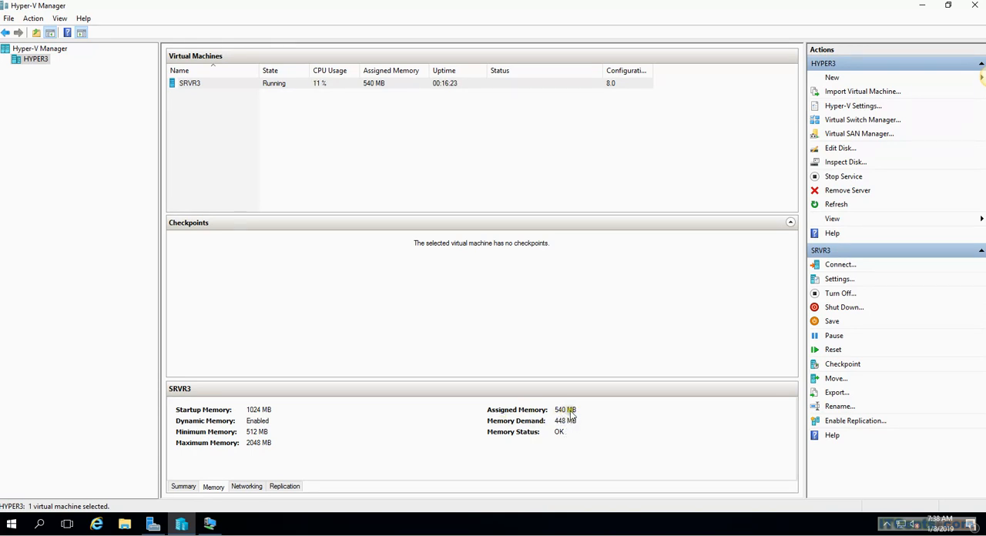
# Step: Inspect the dynamic memory settings of the SRVR3 virtual machine and close its settings
pyautogui.rightClick(190, 83)
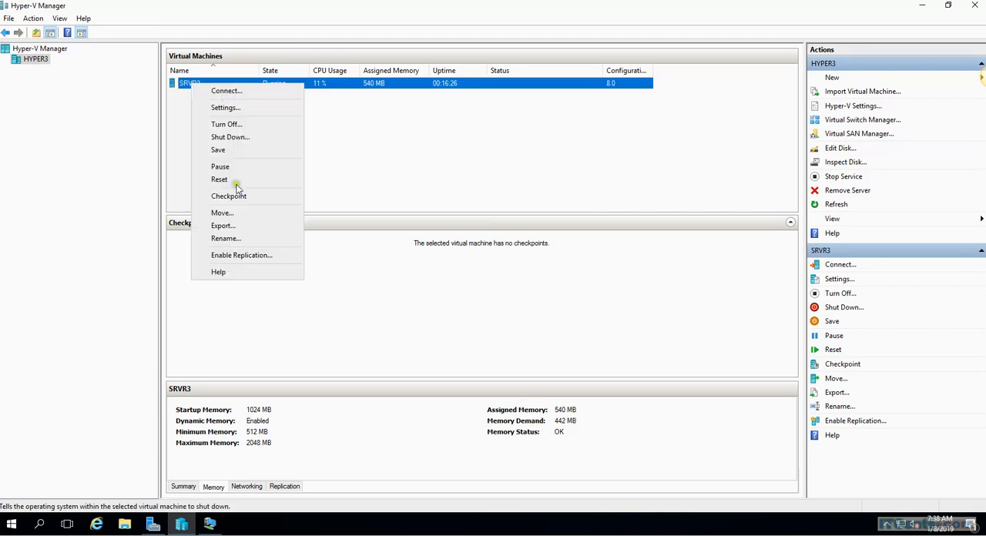
pyautogui.click(226, 112)
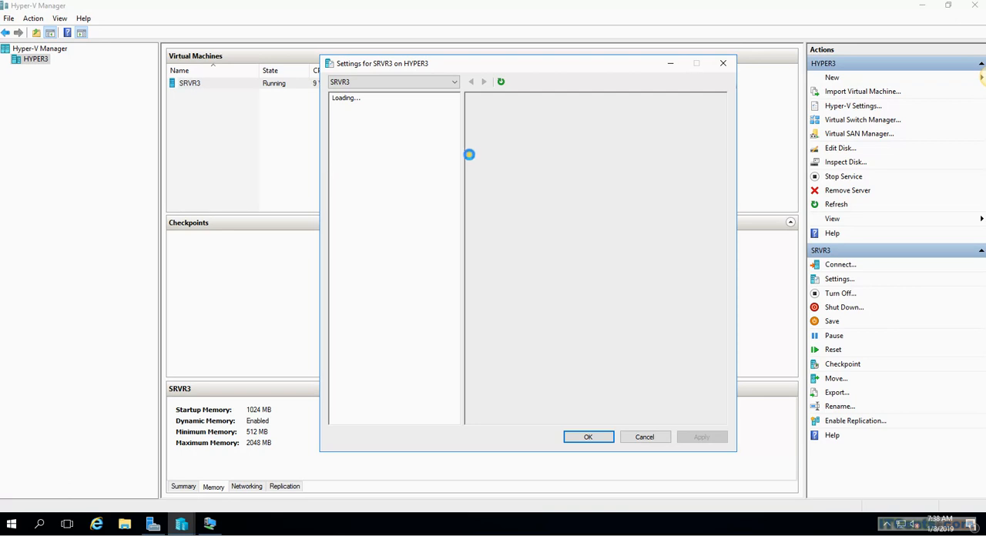
pyautogui.click(362, 158)
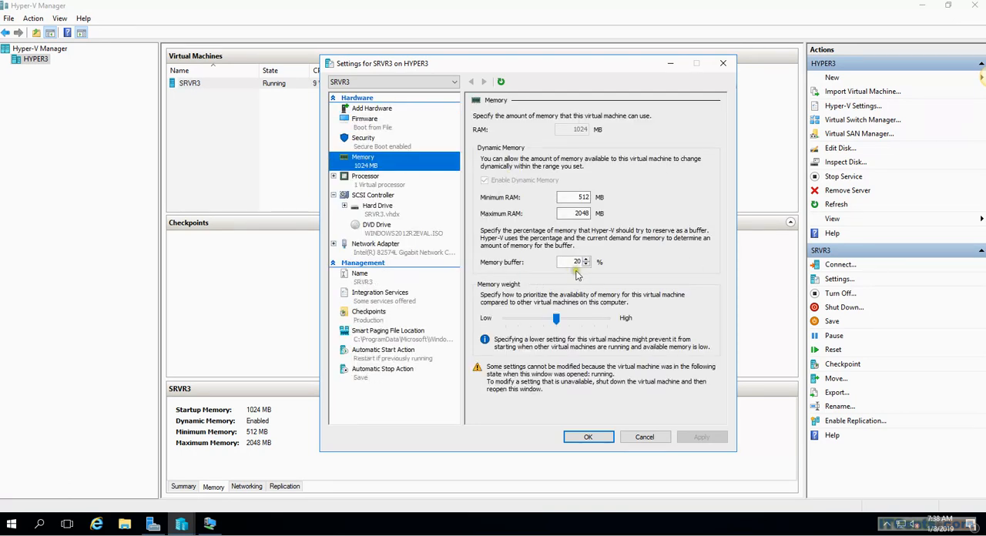
pyautogui.click(578, 198)
pyautogui.click(724, 64)
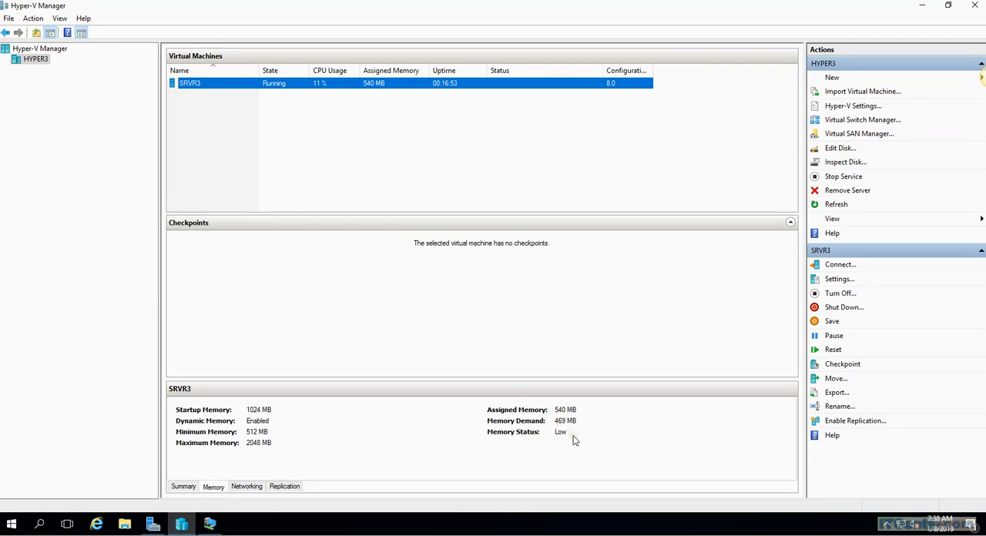
# Step: Review the networking and replication details of the SRVR3 virtual machine
pyautogui.click(242, 486)
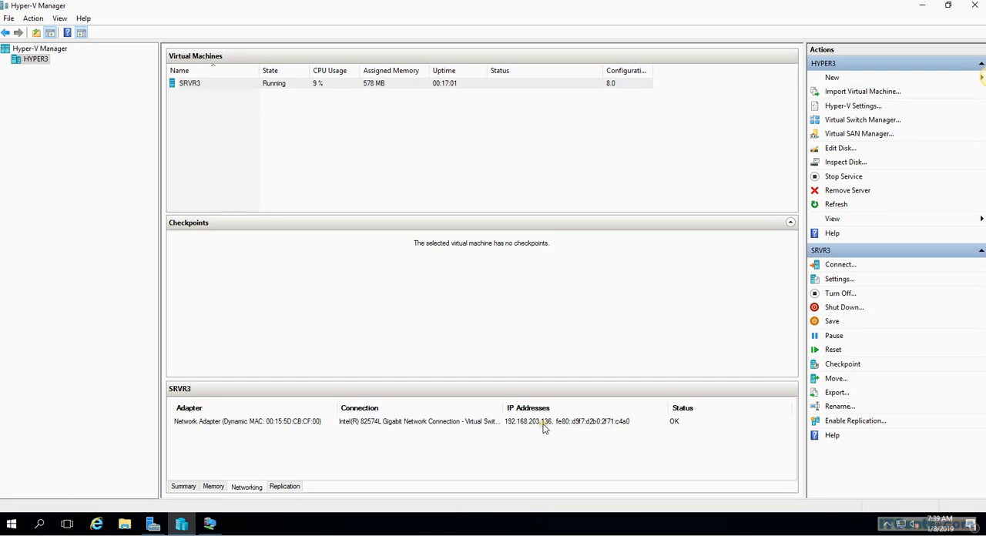
pyautogui.click(279, 487)
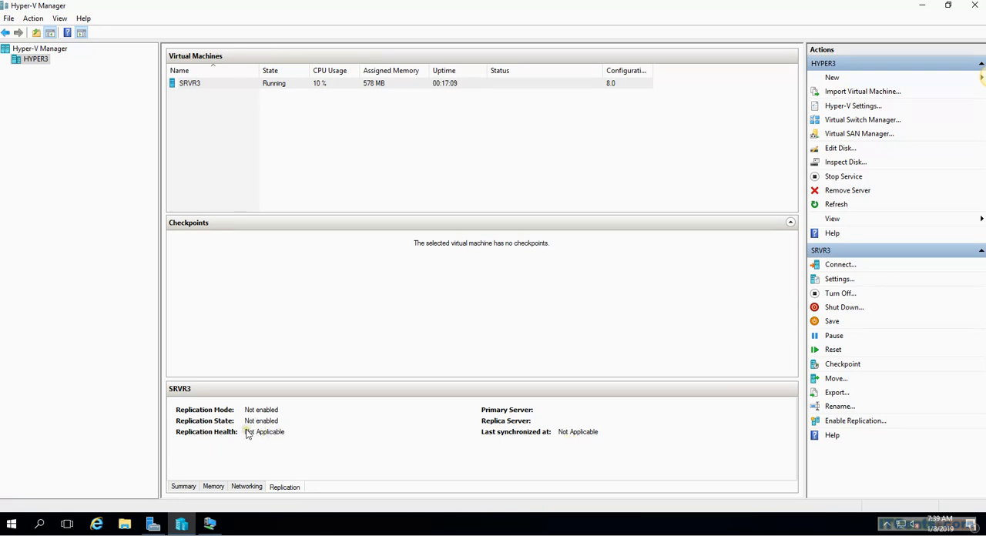
pyautogui.click(195, 86)
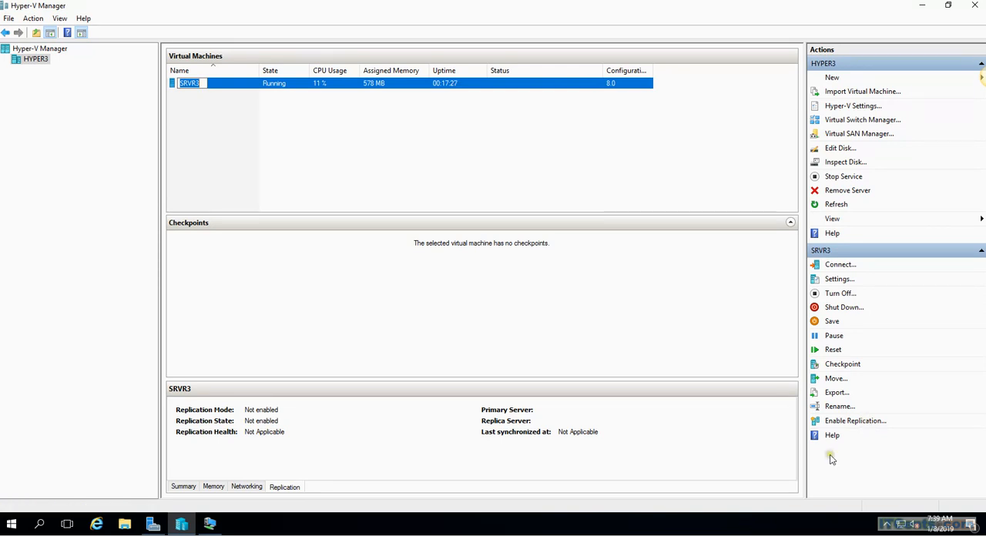
pyautogui.click(460, 146)
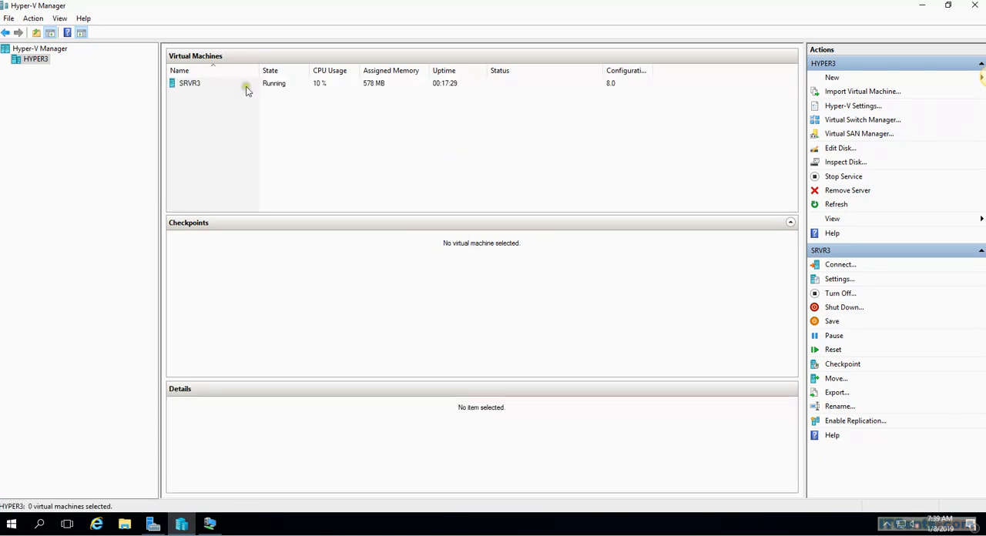
pyautogui.click(190, 89)
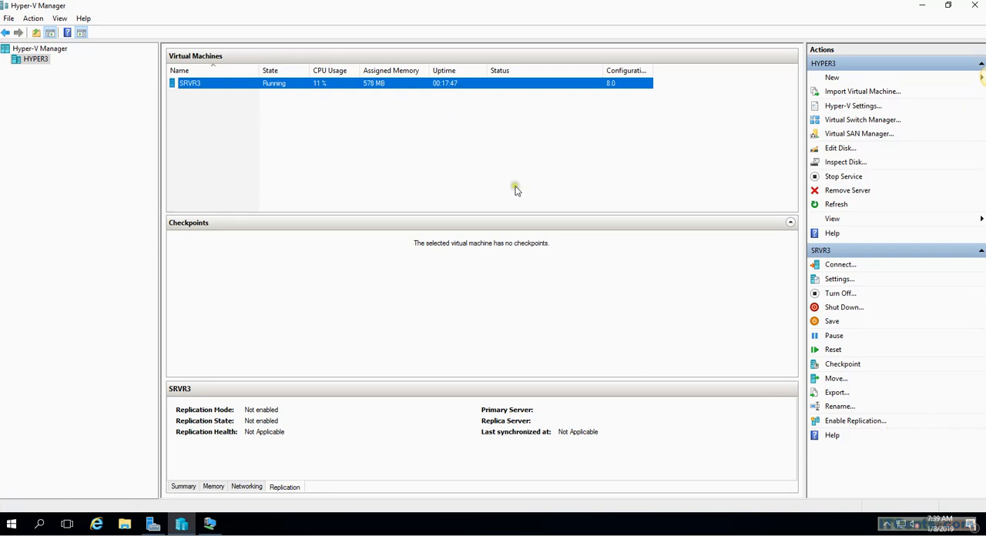
pyautogui.rightClick(282, 87)
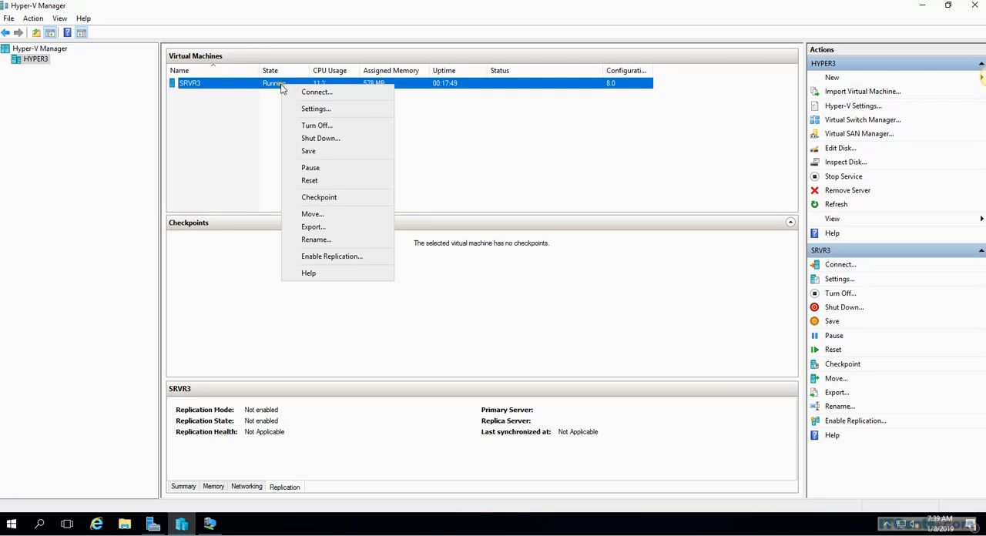
pyautogui.click(673, 185)
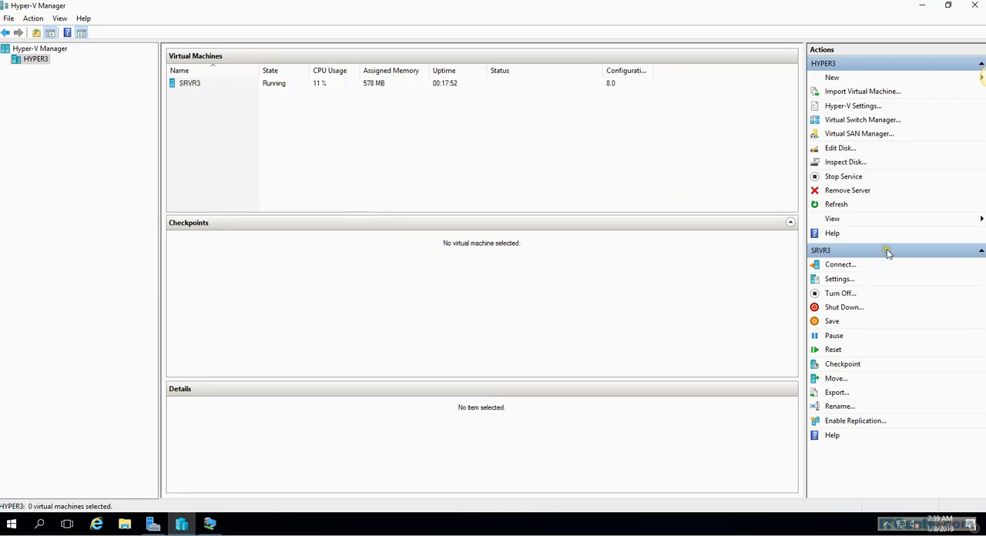
# Step: Connect to the SRVR3 virtual machine and view the media options for its DVD drive
pyautogui.click(197, 86)
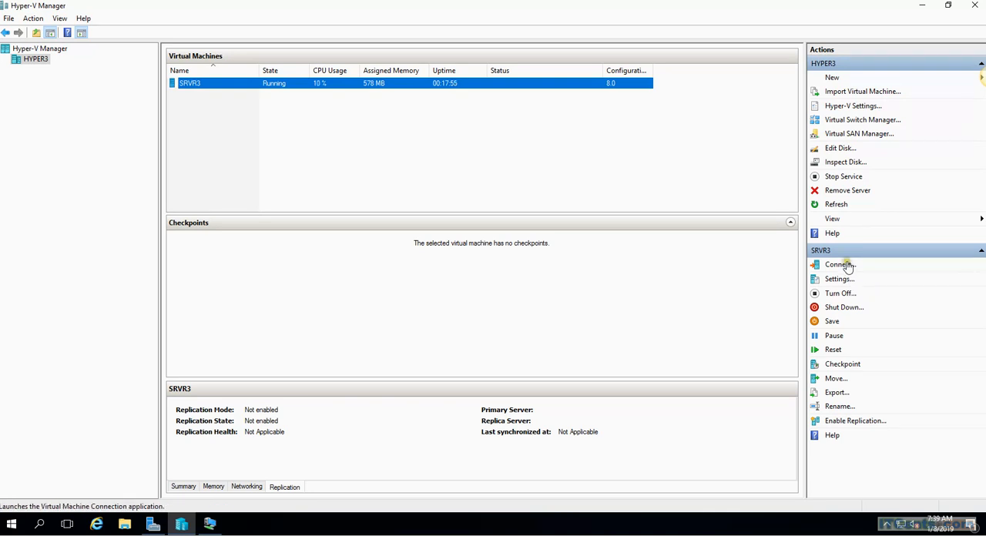
pyautogui.click(840, 265)
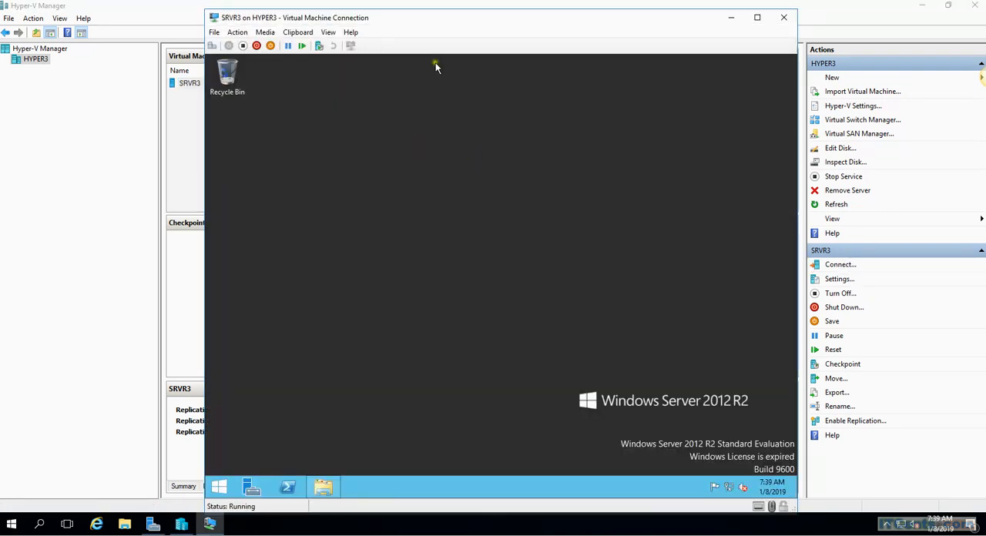
pyautogui.click(265, 33)
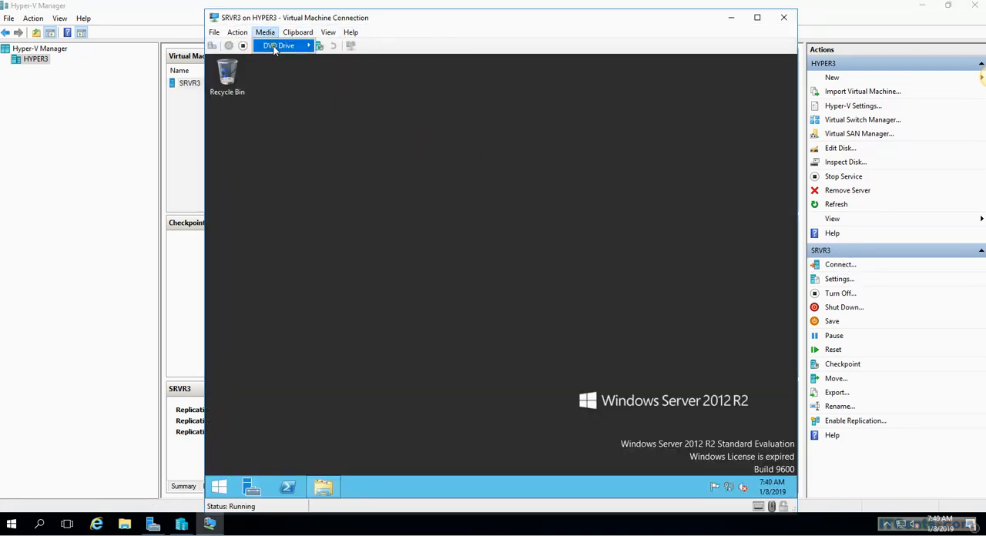
pyautogui.moveTo(276, 48)
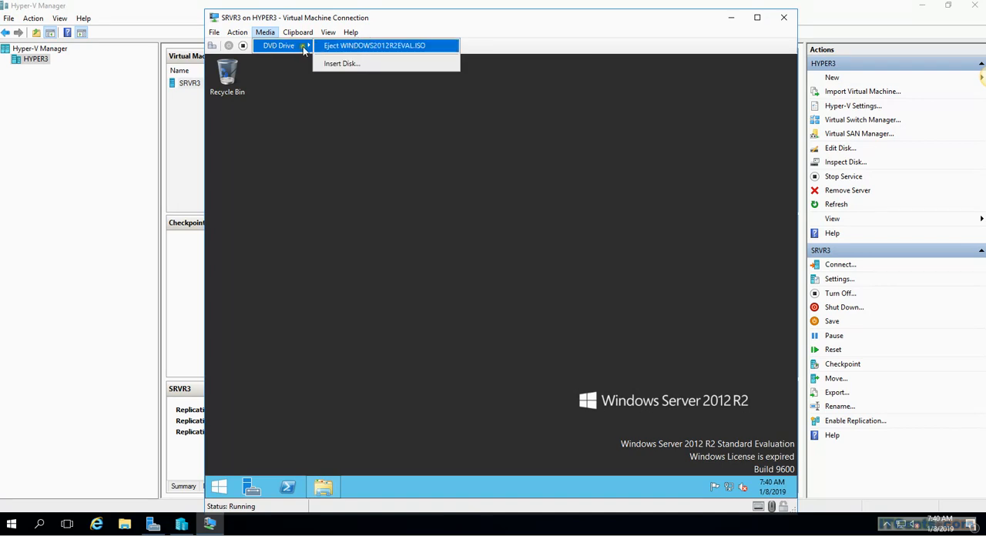
pyautogui.click(265, 32)
# Step: Take a checkpoint of SRVR3 from the connection window, name it CP1, and acknowledge the completion notice
pyautogui.click(238, 33)
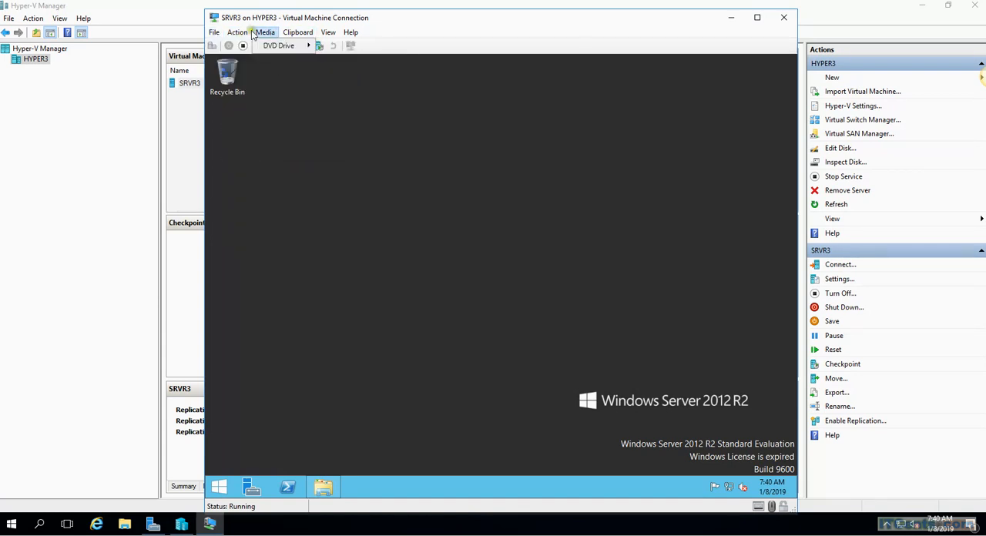
pyautogui.click(251, 137)
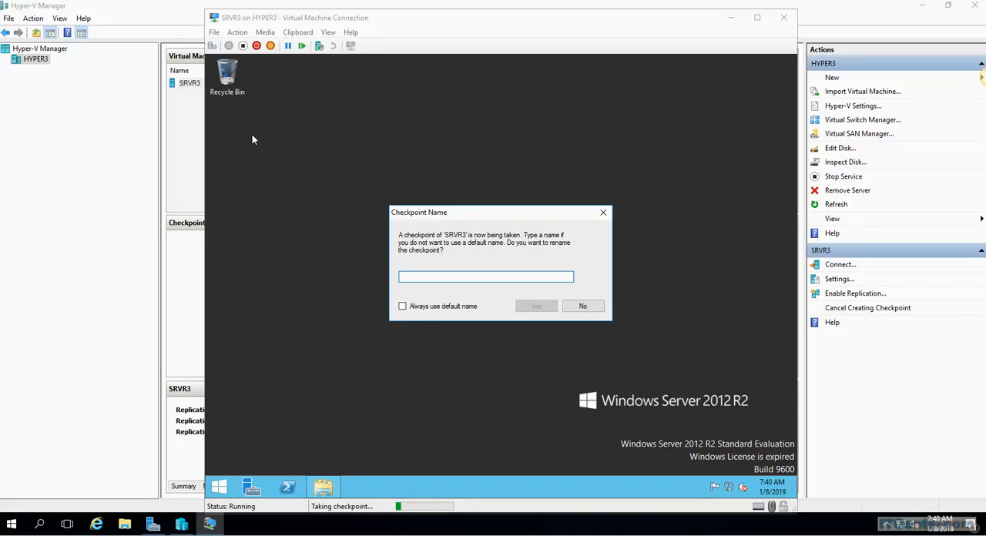
pyautogui.write('CP1')
pyautogui.click(536, 305)
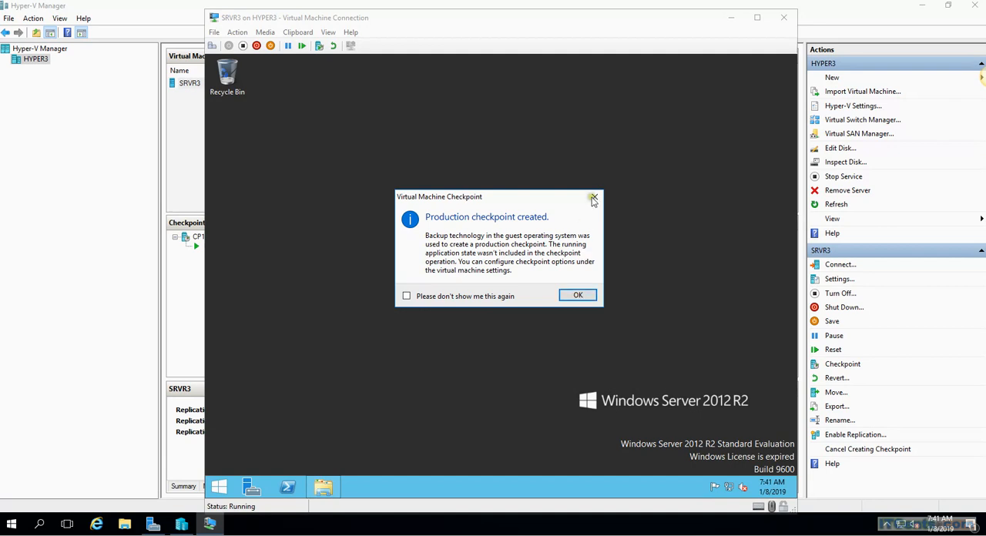
pyautogui.click(578, 296)
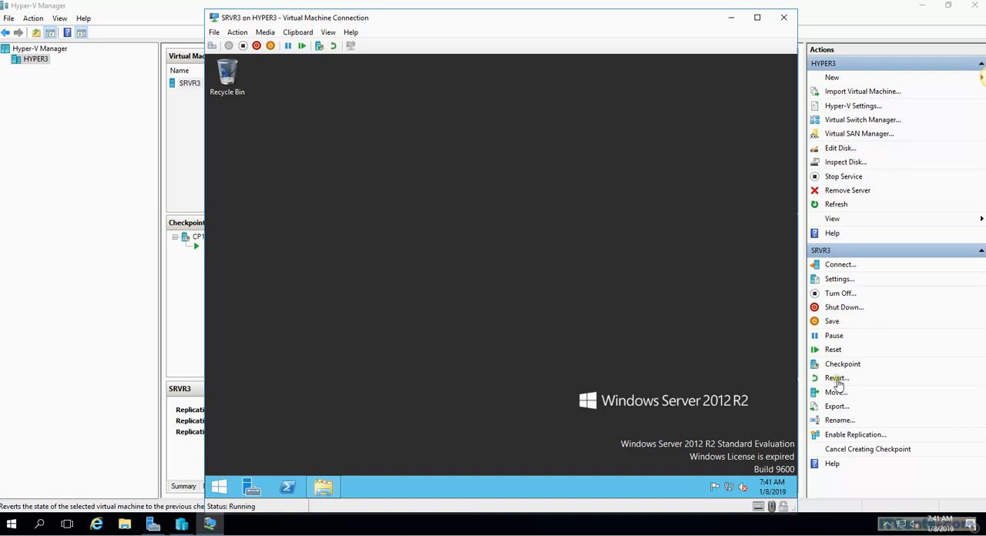
# Step: Request reverting SRVR3 to its previous checkpoint and dismiss the confirmation without reverting
pyautogui.click(934, 383)
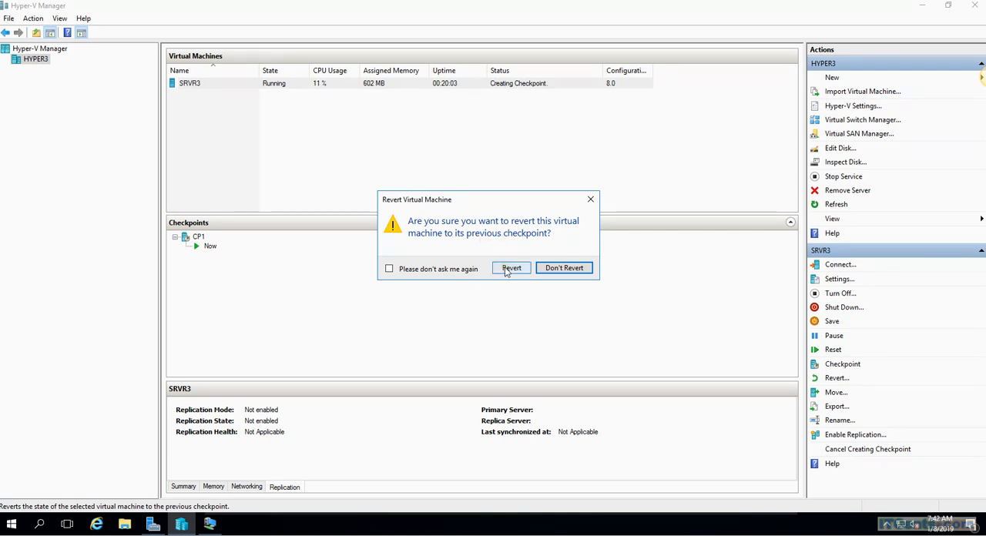
pyautogui.click(590, 201)
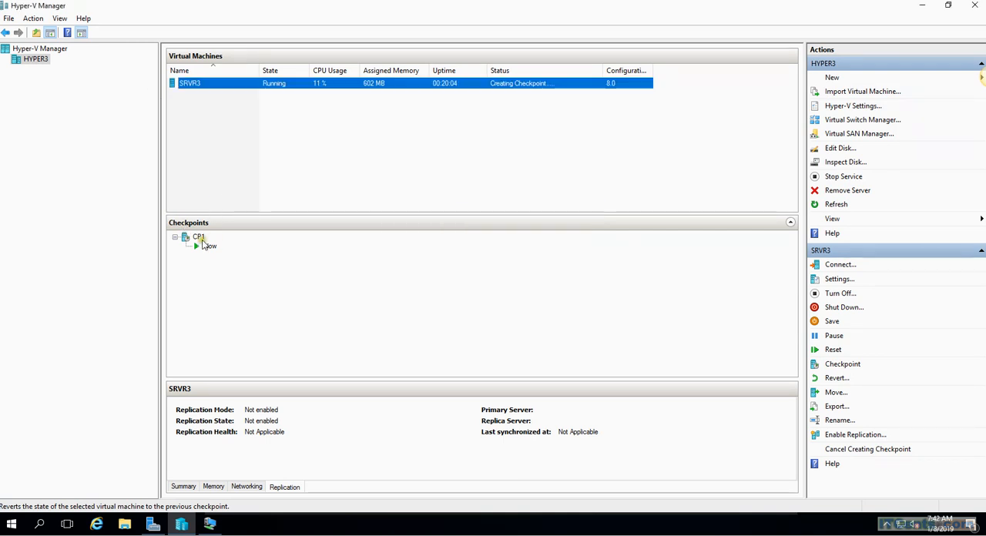
# Step: Inspect the checkpoint options in the settings of the CP1 checkpoint and close them
pyautogui.click(197, 239)
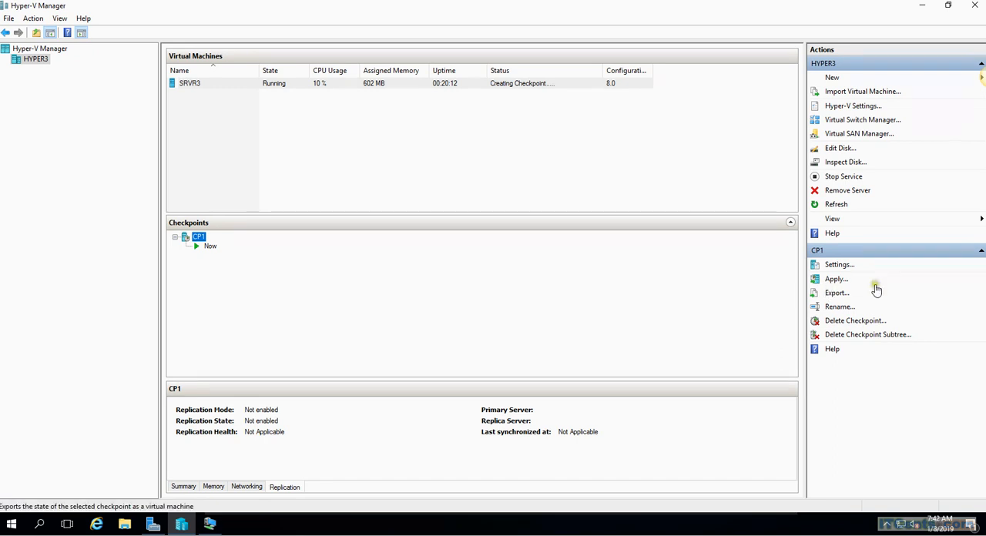
pyautogui.click(853, 270)
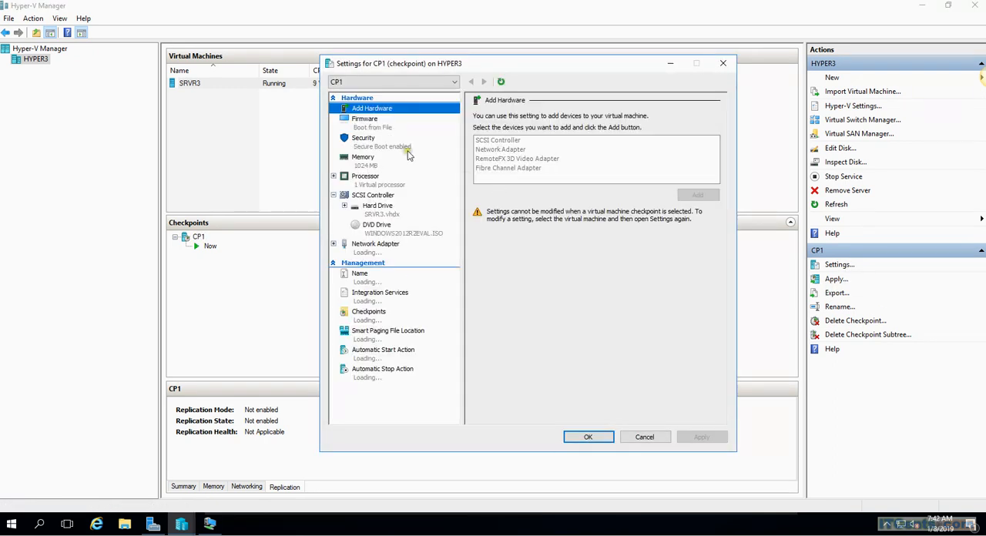
pyautogui.click(371, 129)
pyautogui.click(370, 322)
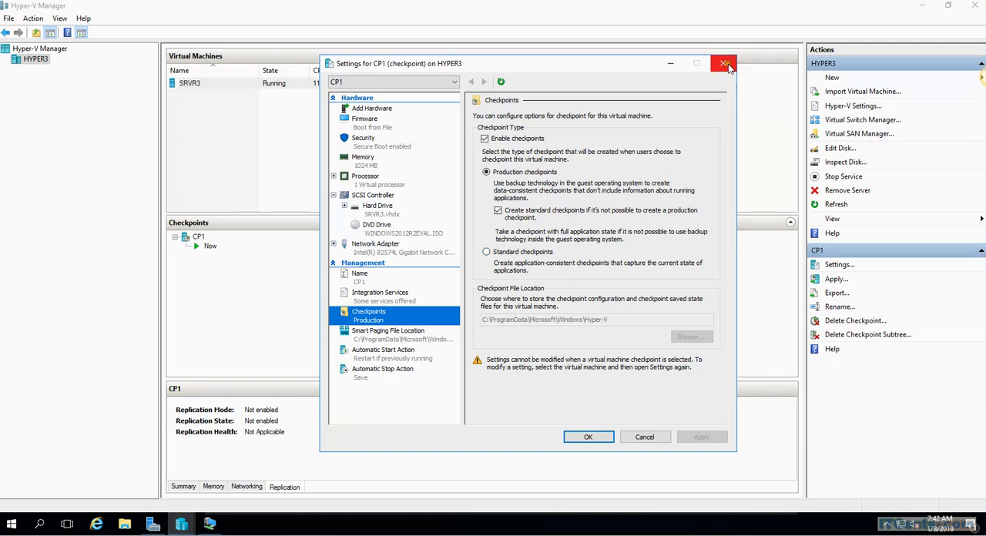
pyautogui.click(723, 62)
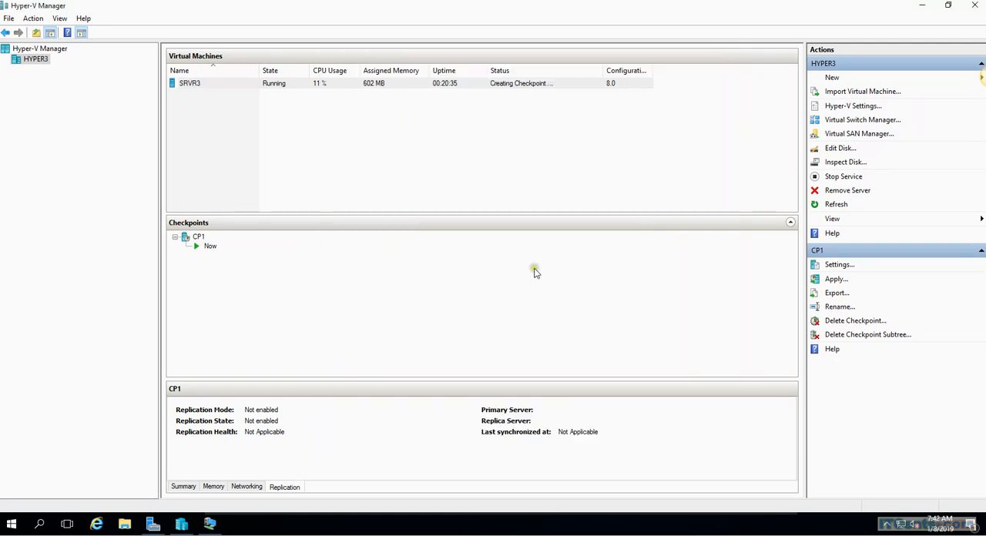
# Step: Take another checkpoint of the SRVR3 virtual machine from the virtual machine list
pyautogui.click(200, 86)
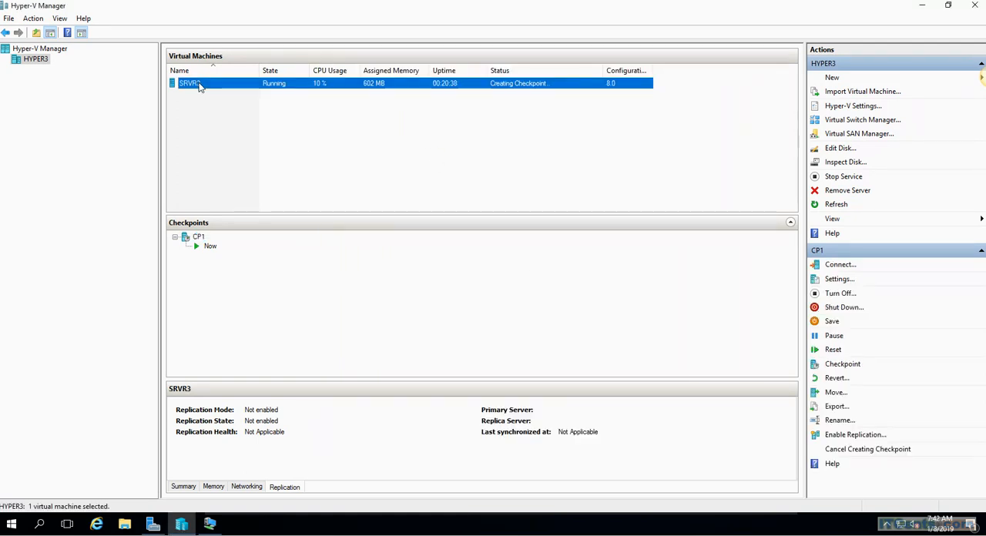
pyautogui.rightClick(199, 87)
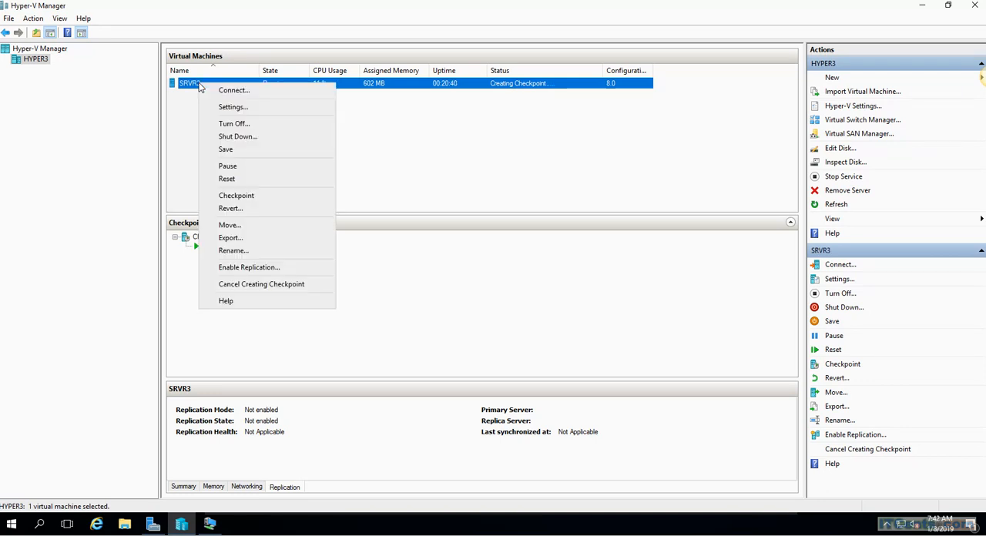
pyautogui.click(260, 197)
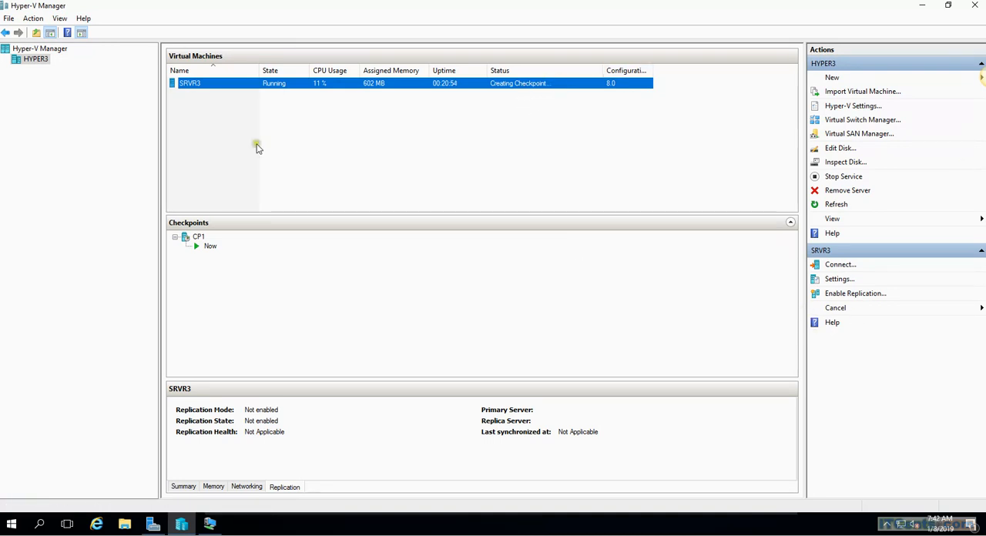
# Step: Open the SRVR3 virtual machine's settings and review its checkpoint type and file location options
pyautogui.rightClick(179, 83)
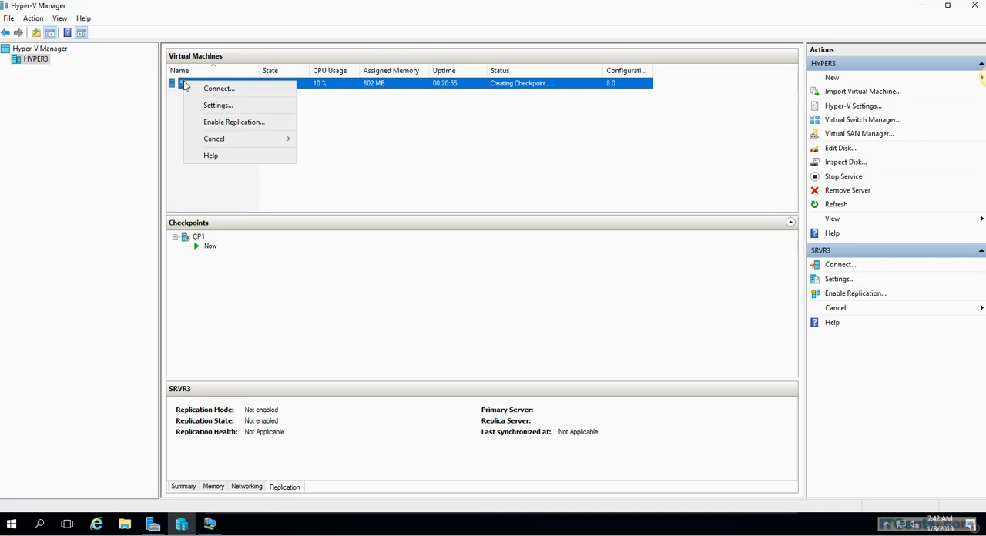
pyautogui.click(215, 105)
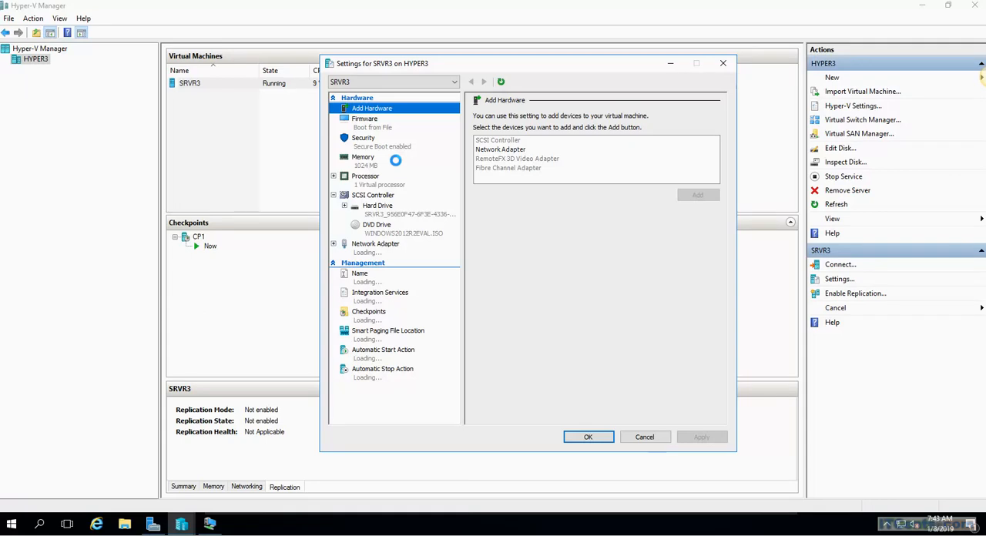
pyautogui.click(362, 313)
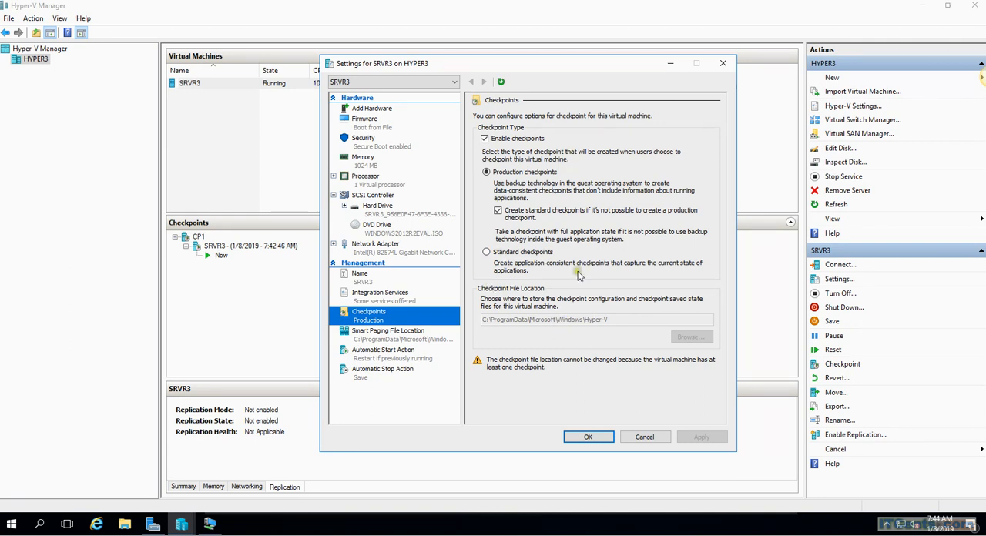
# Step: Close SRVR3's settings without changes and review the commands available for the virtual machine
pyautogui.click(639, 438)
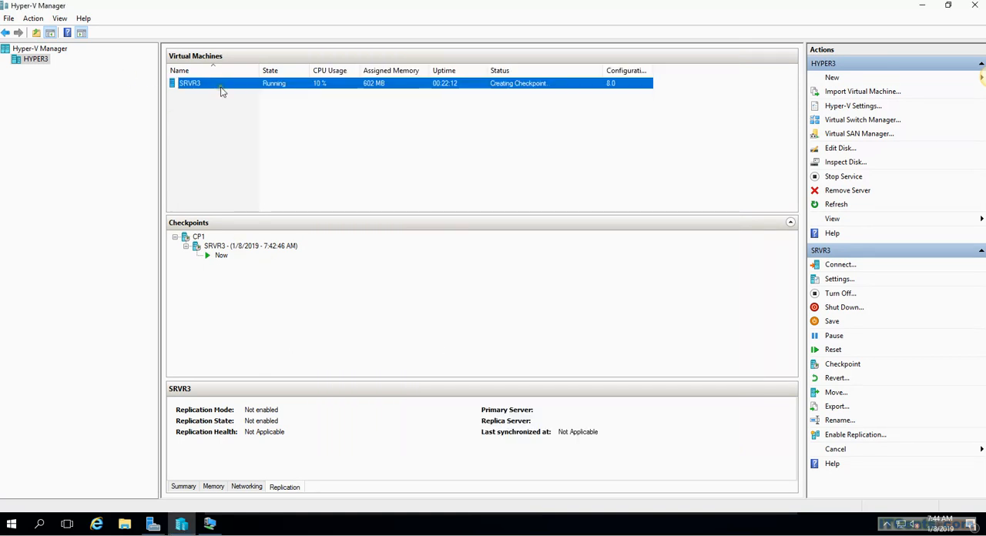
pyautogui.click(217, 246)
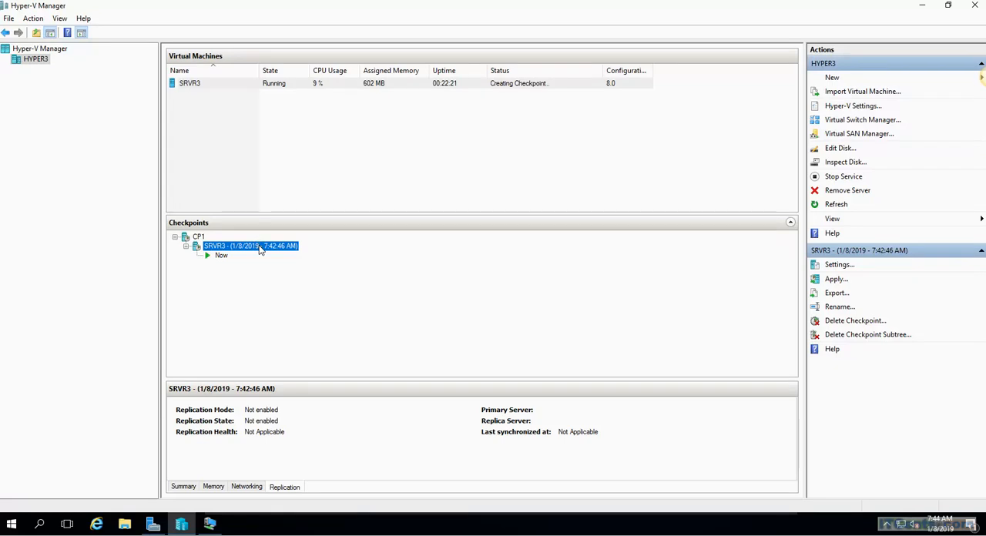
pyautogui.click(235, 84)
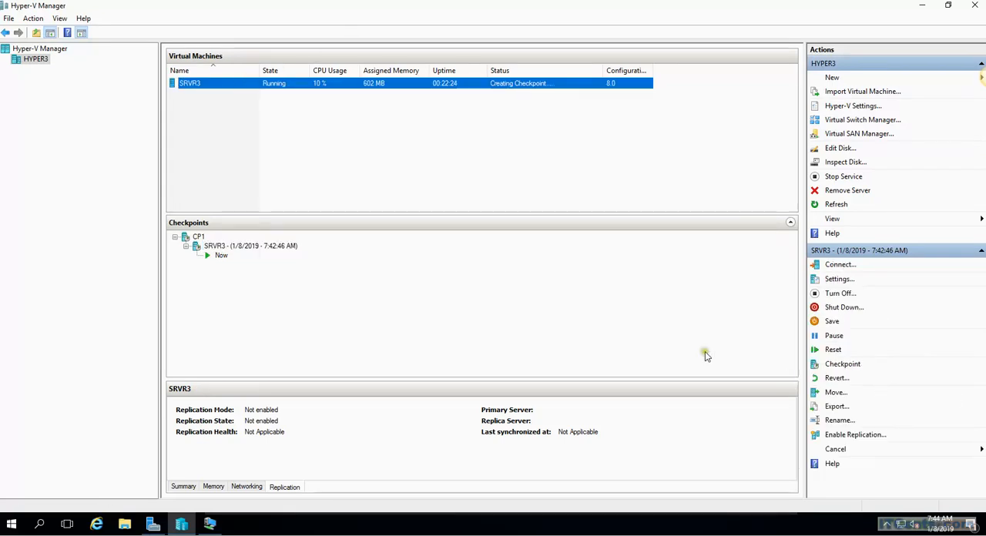
pyautogui.click(676, 170)
pyautogui.click(191, 85)
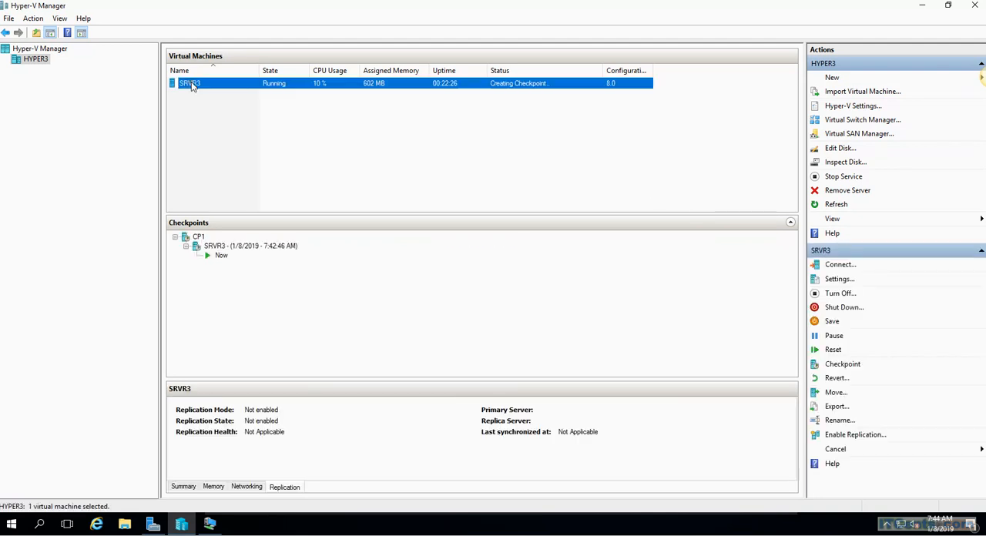
pyautogui.rightClick(192, 85)
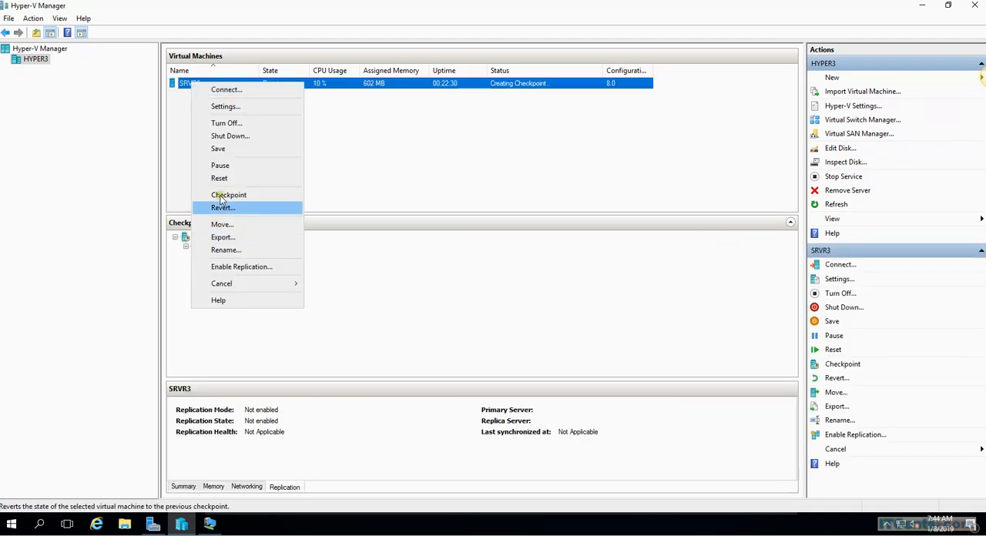
pyautogui.click(570, 201)
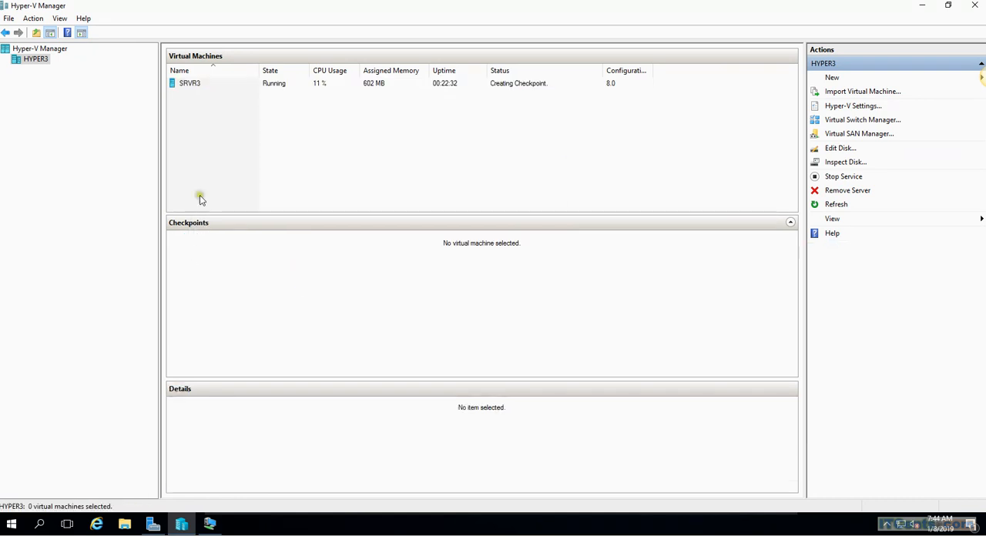
pyautogui.click(192, 87)
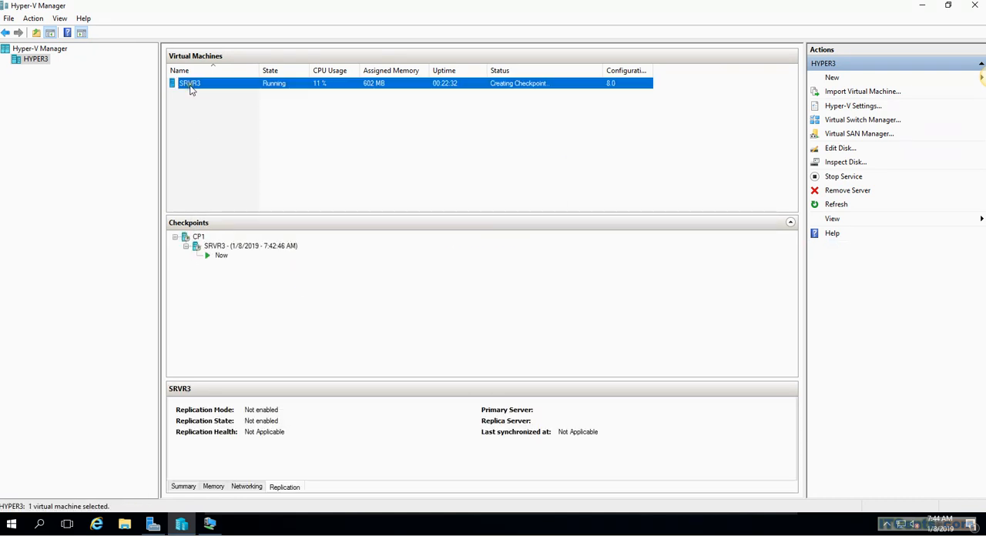
# Step: Compare the commands offered for the 7:42:46 AM checkpoint with those offered for the SRVR3 virtual machine
pyautogui.click(266, 247)
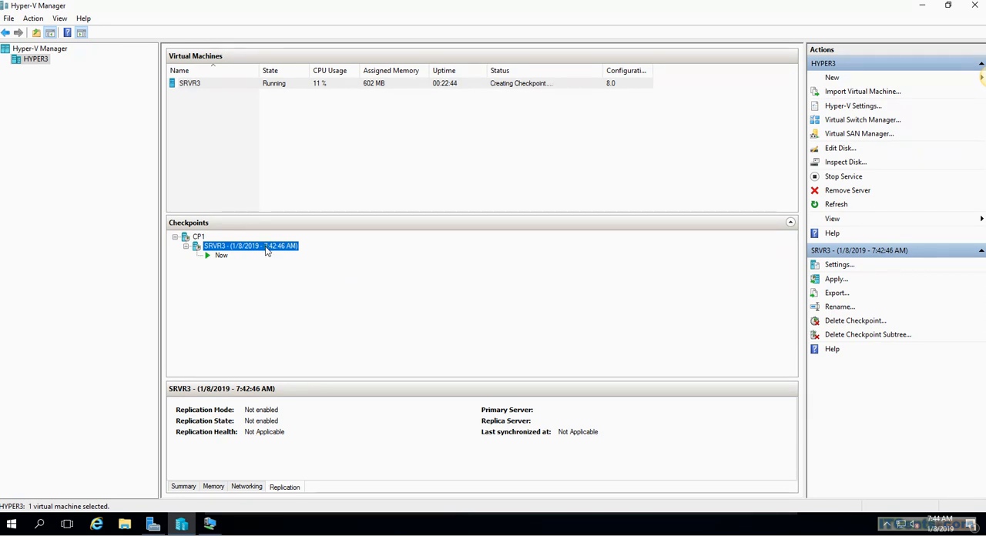
pyautogui.rightClick(261, 247)
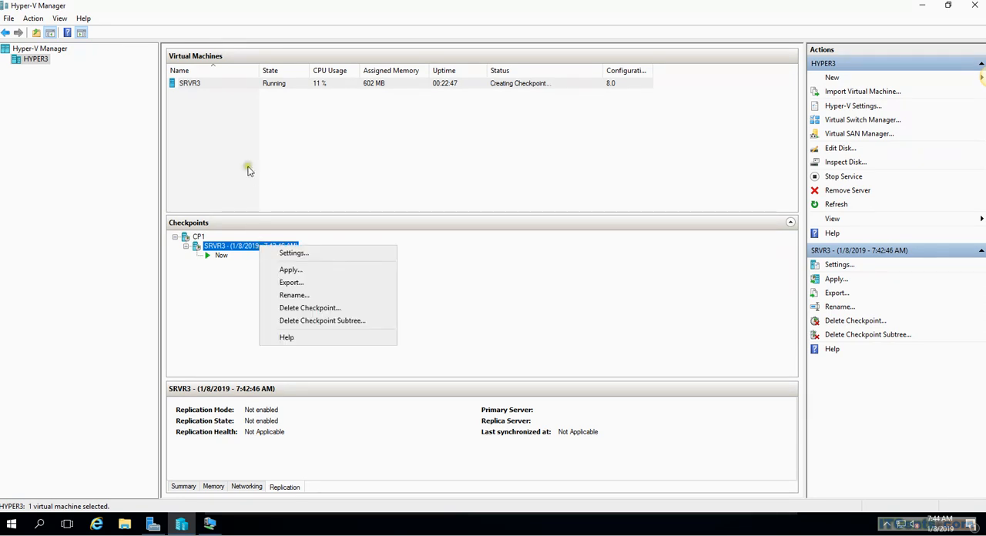
pyautogui.click(209, 83)
pyautogui.rightClick(210, 85)
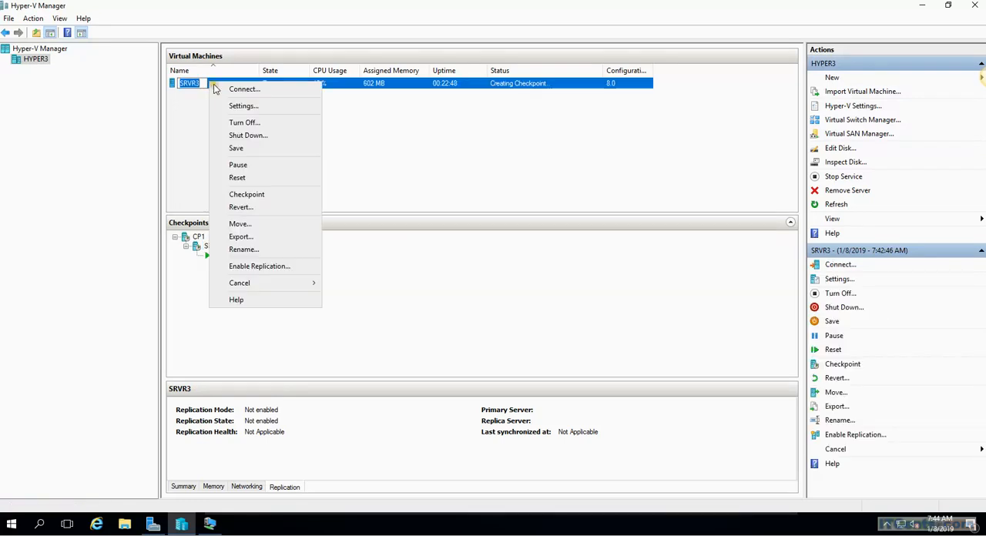
pyautogui.click(529, 145)
# Step: Use Inspect Disk to examine the SRVR3 base disk and its two AVHDX files in the VHD folder, closing without opening any
pyautogui.click(278, 87)
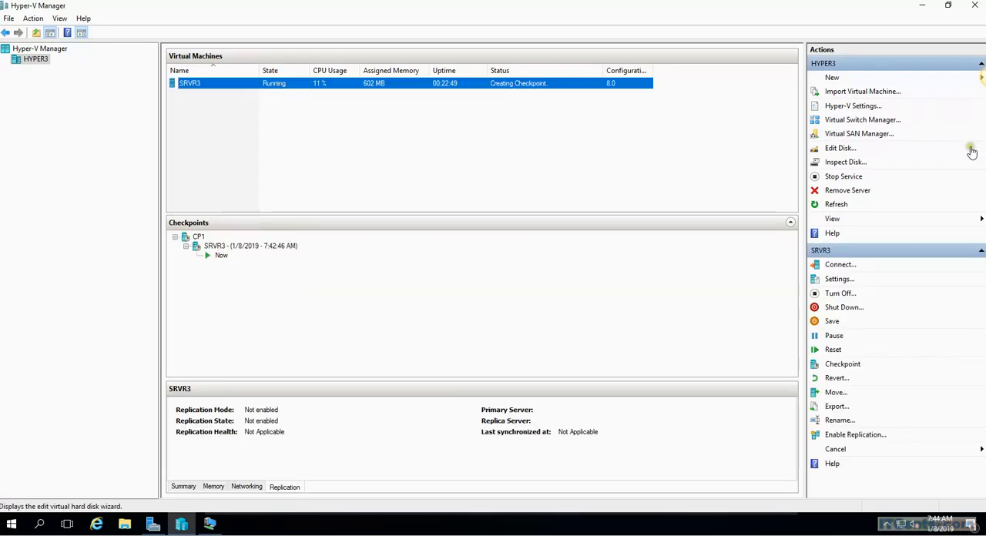
pyautogui.click(844, 162)
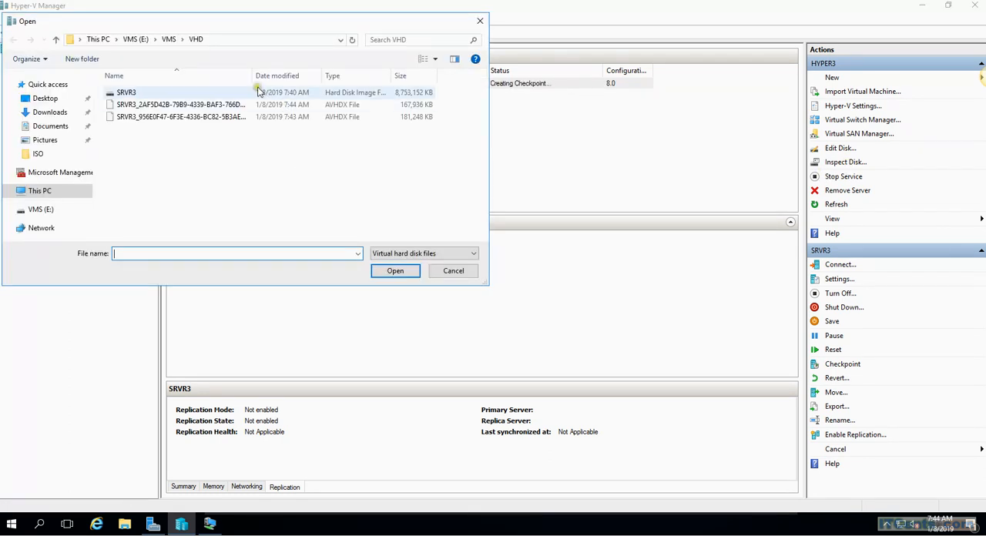
pyautogui.moveTo(254, 75); pyautogui.dragTo(317, 81)
pyautogui.click(258, 119)
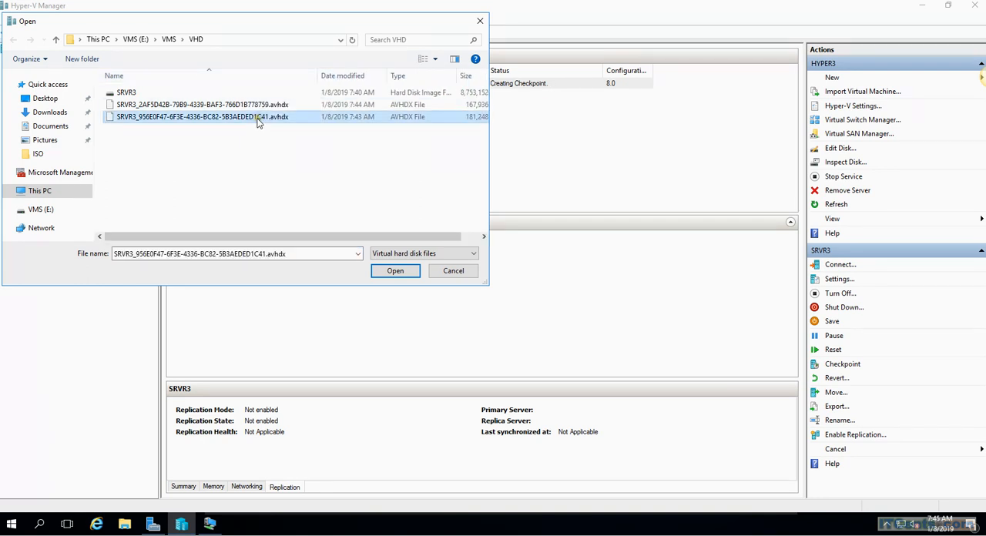
pyautogui.click(263, 106)
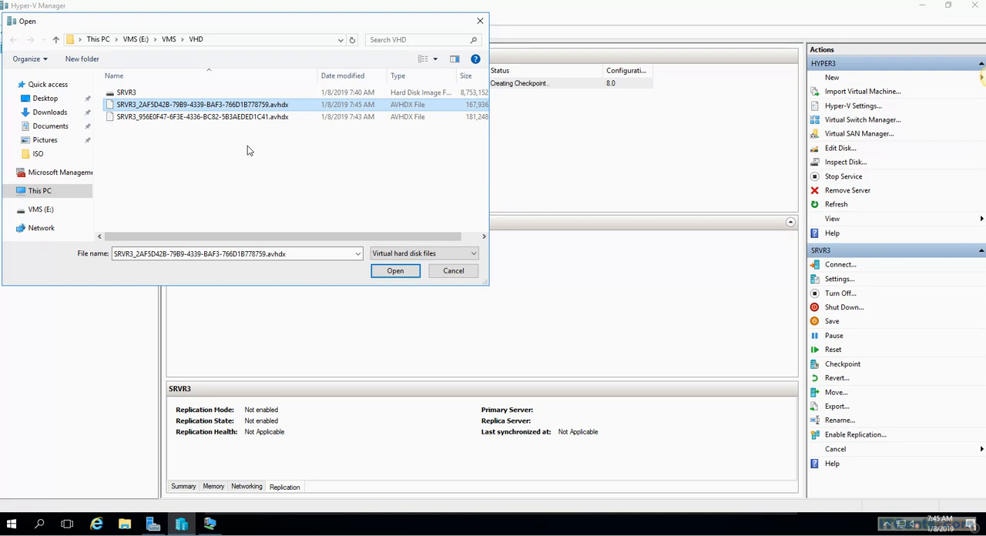
pyautogui.click(128, 93)
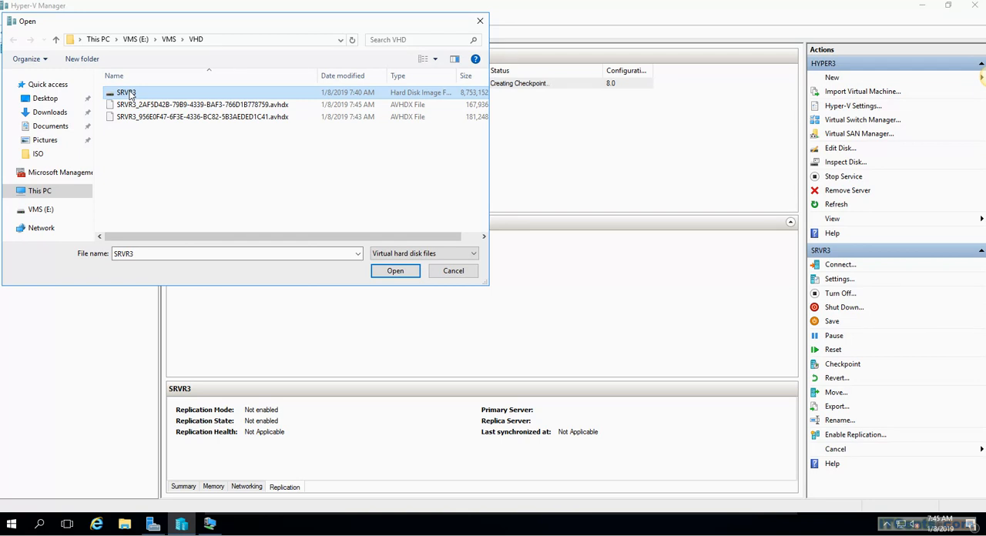
pyautogui.click(290, 106)
pyautogui.click(263, 121)
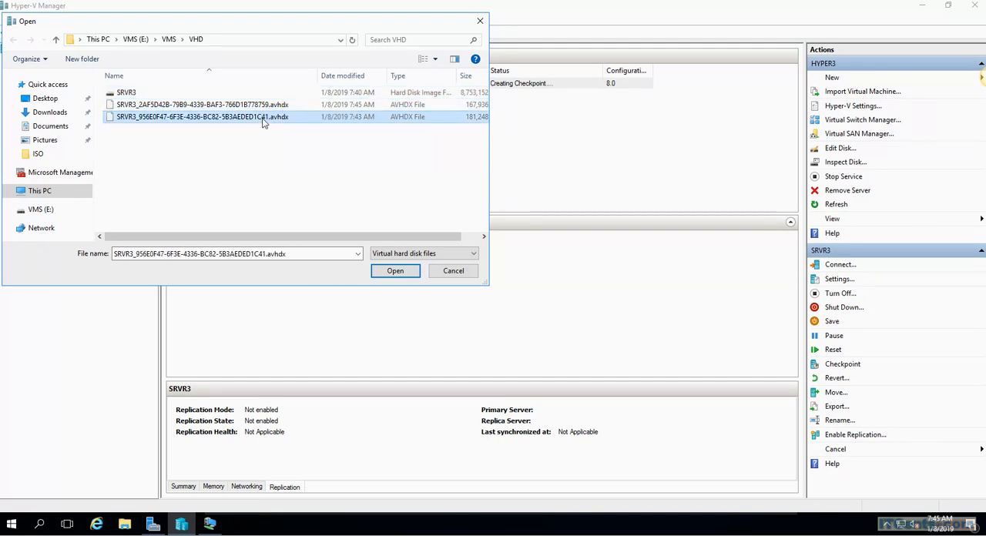
pyautogui.click(480, 20)
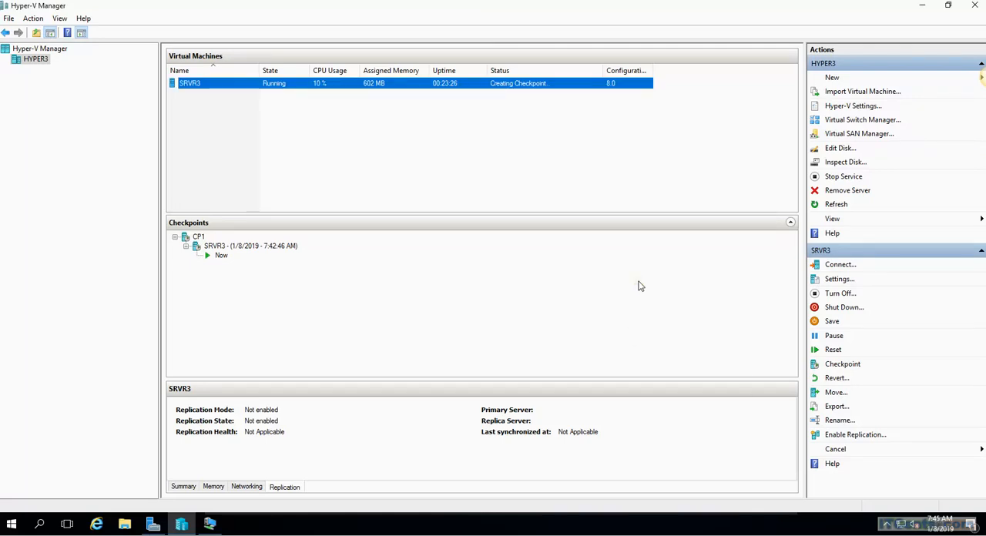
# Step: Inspect the virtual hard disk in SRVR3's hard drive settings, reviewing its type, file name and parent path
pyautogui.rightClick(303, 90)
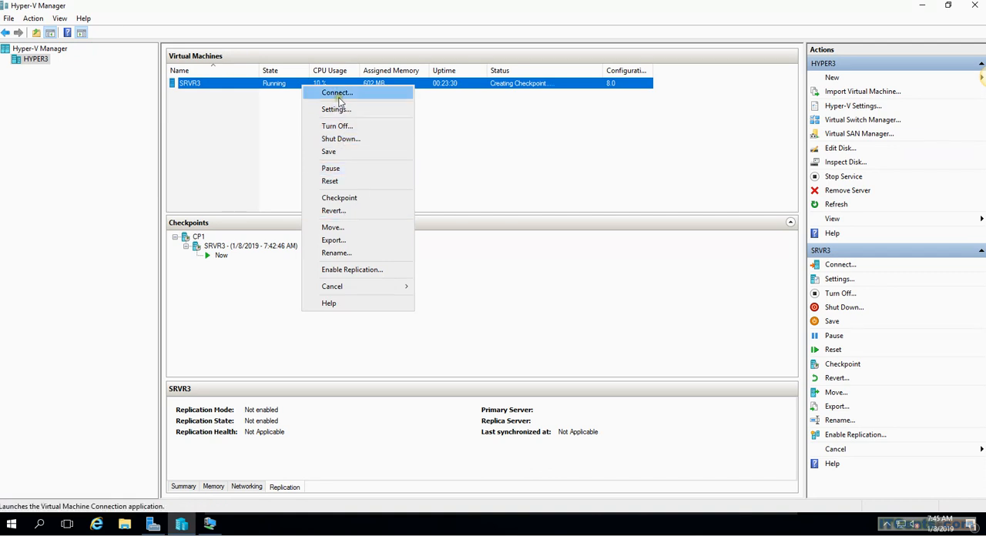
pyautogui.click(353, 113)
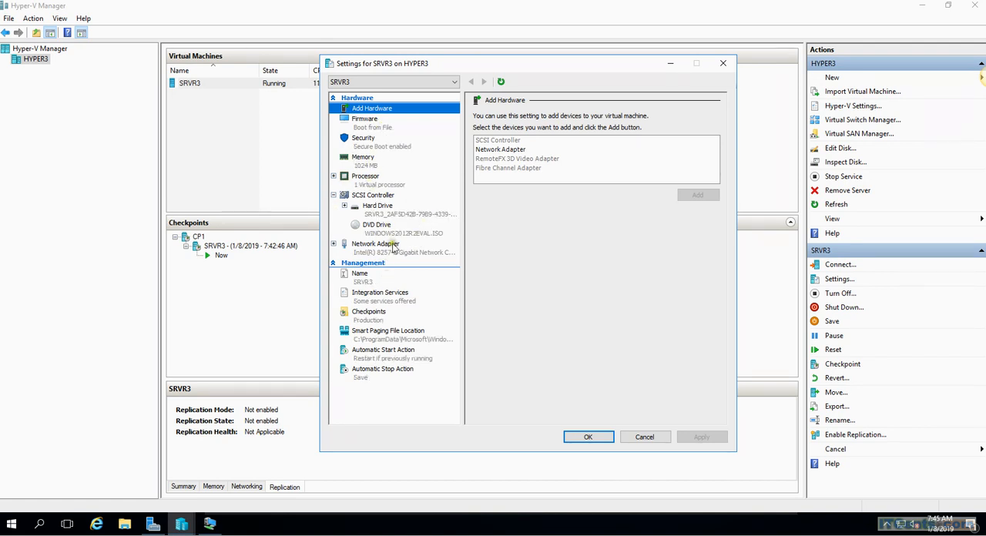
pyautogui.click(392, 215)
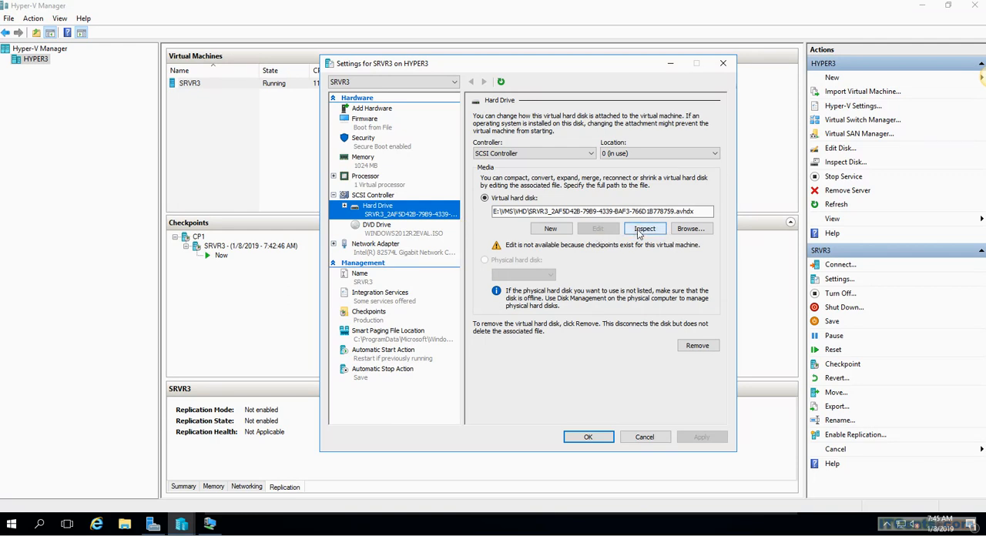
pyautogui.click(639, 233)
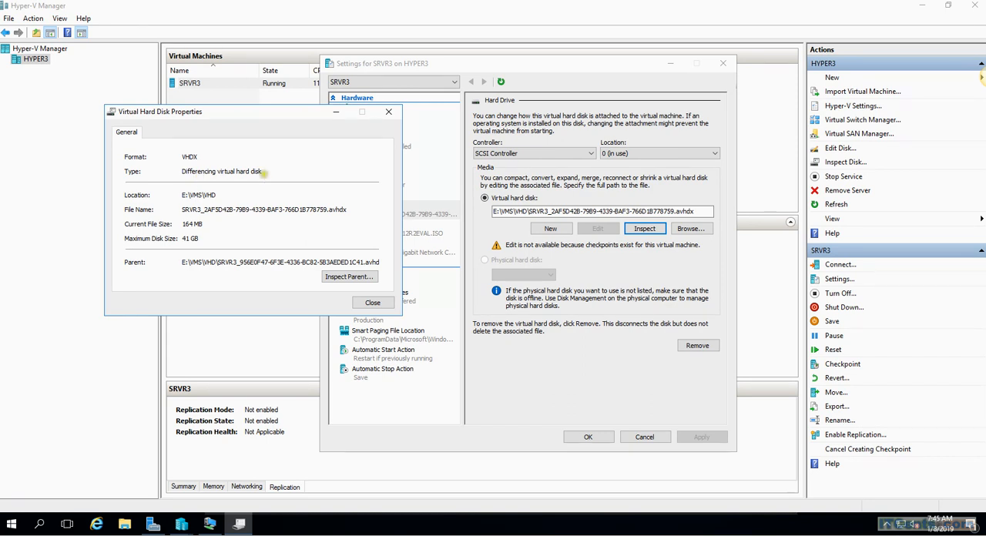
pyautogui.moveTo(263, 171); pyautogui.dragTo(171, 171)
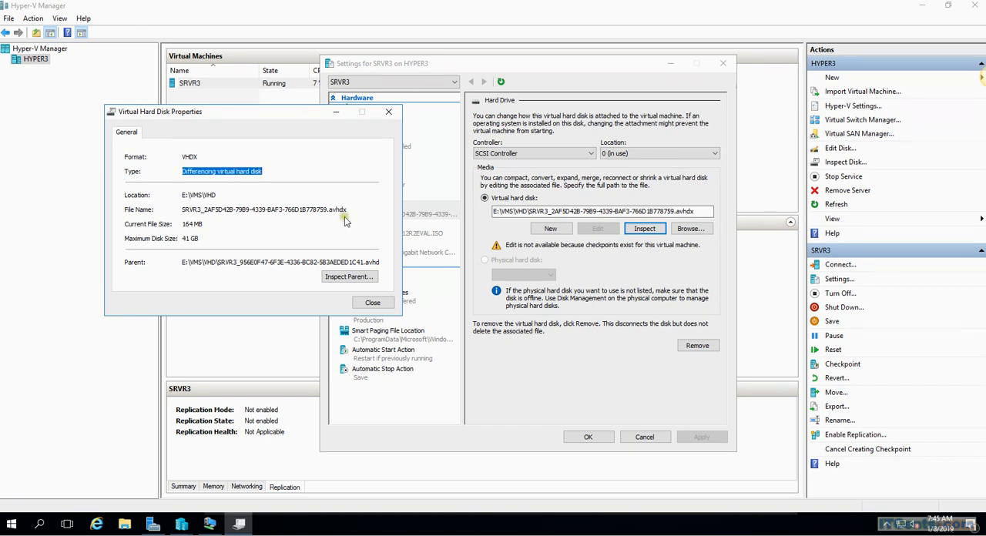
pyautogui.moveTo(351, 210); pyautogui.dragTo(181, 209)
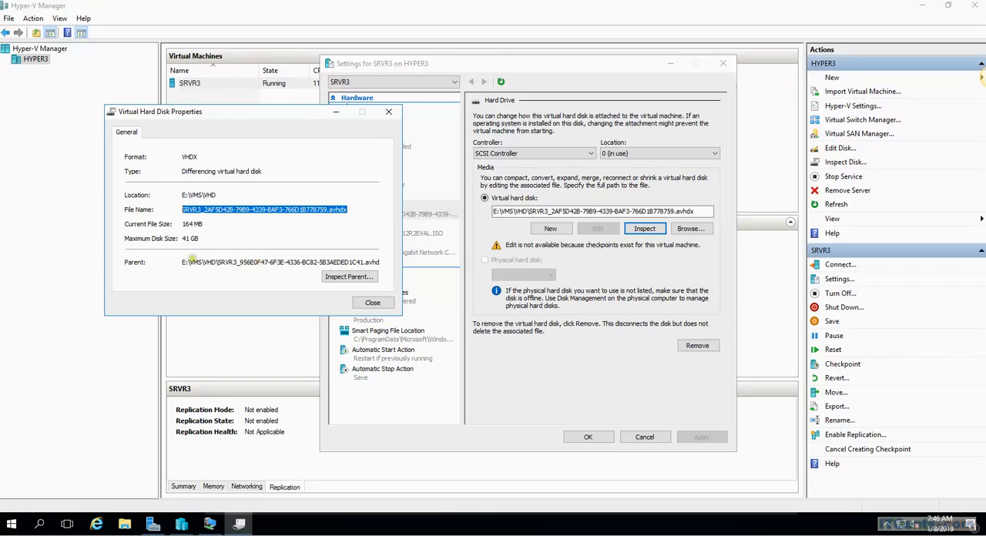
pyautogui.moveTo(184, 262); pyautogui.dragTo(381, 263)
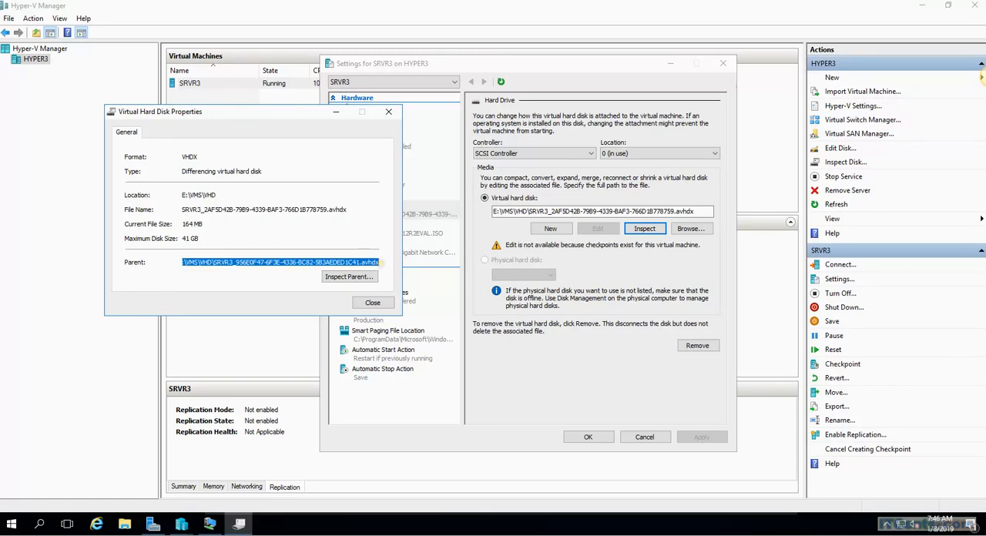
pyautogui.click(357, 222)
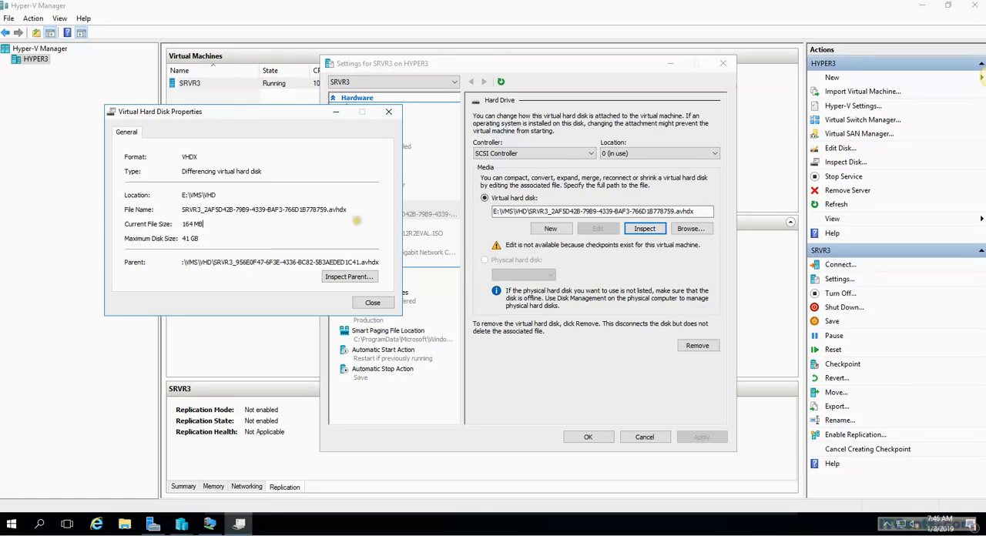
# Step: Inspect the parent of SRVR3's differencing disk and close both disk property windows
pyautogui.click(349, 276)
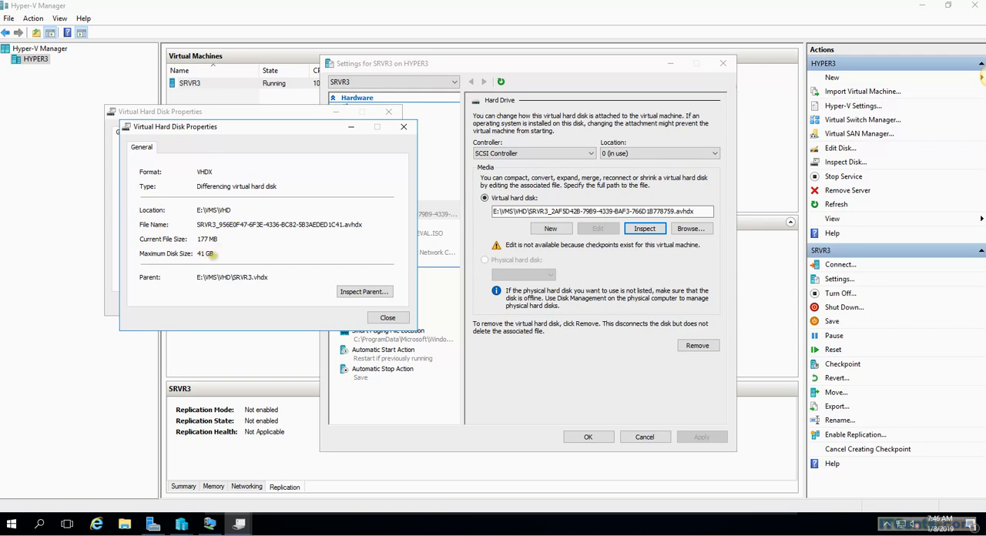
pyautogui.click(388, 318)
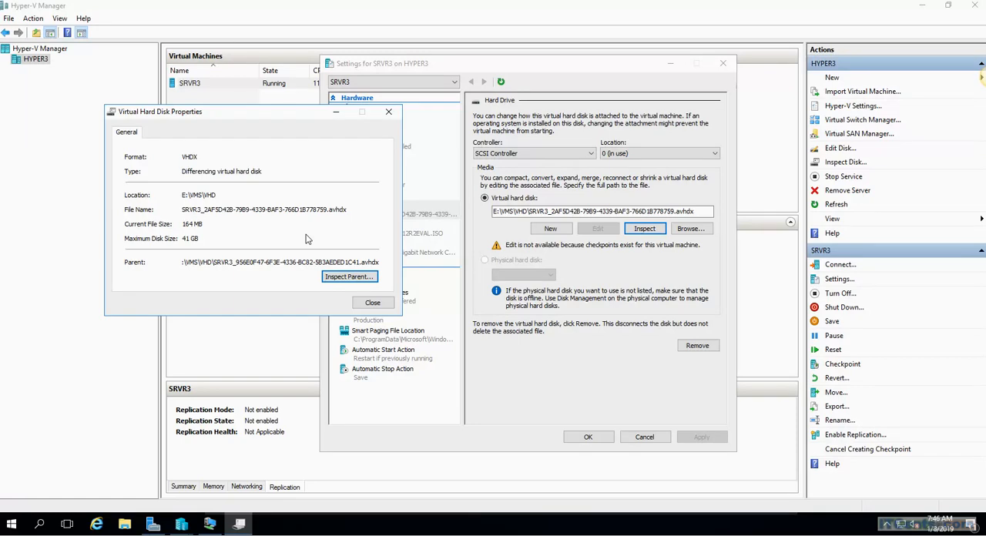
pyautogui.click(389, 114)
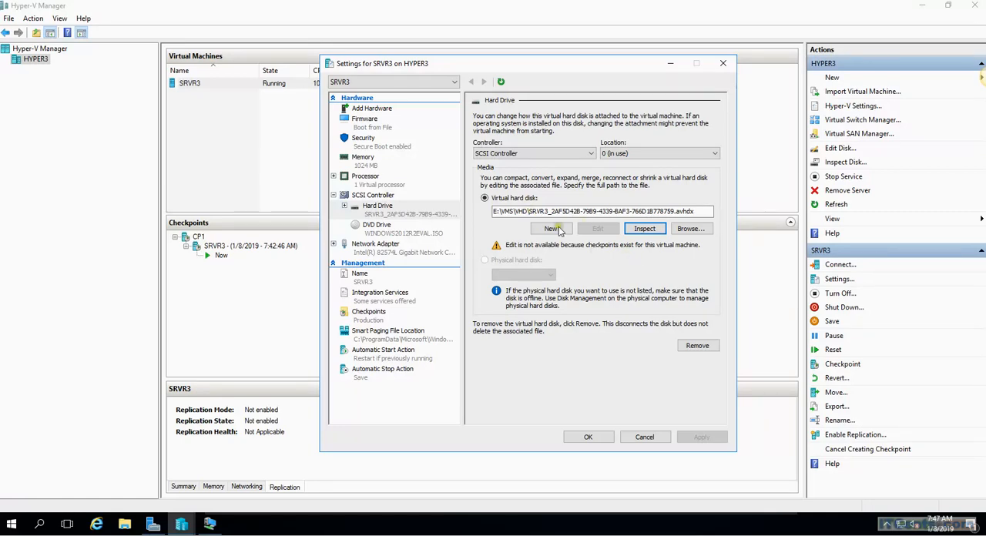
# Step: Start the New Virtual Hard Disk wizard from SRVR3's hard drive settings and proceed past its introduction
pyautogui.click(585, 212)
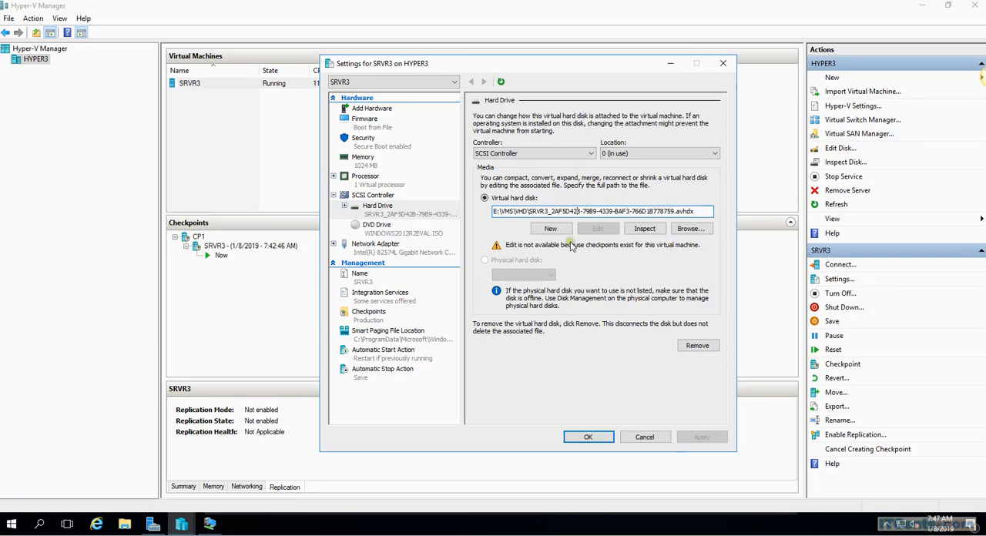
pyautogui.click(551, 229)
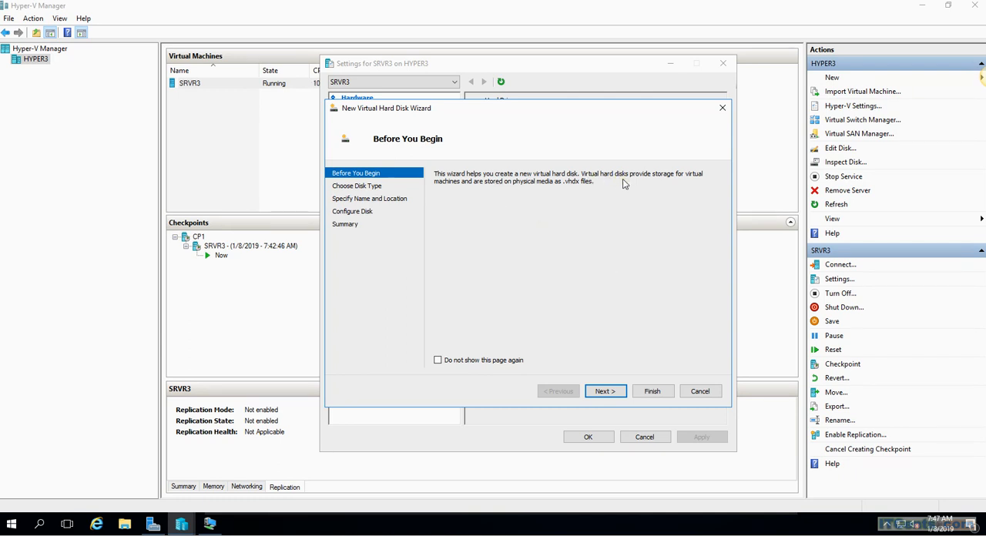
pyautogui.click(607, 383)
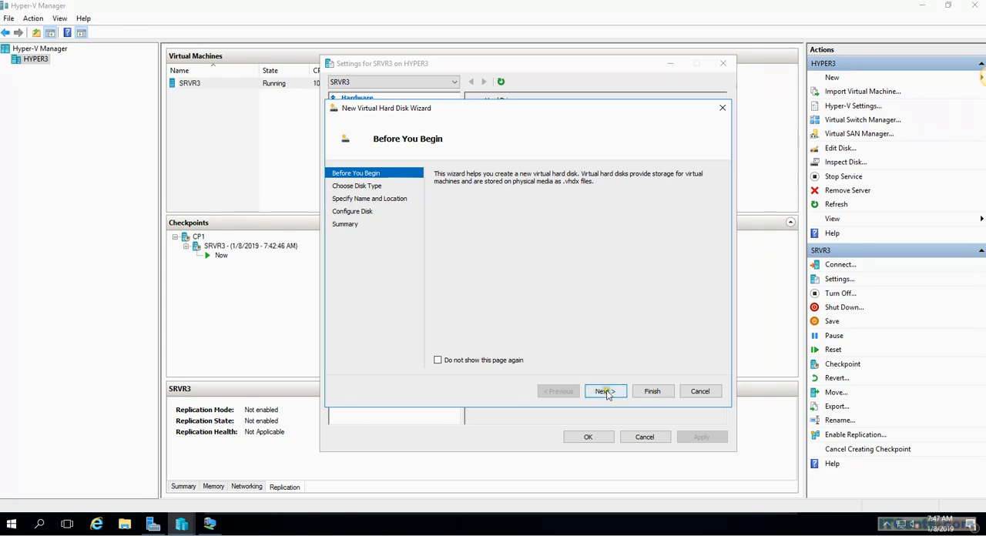
pyautogui.click(607, 391)
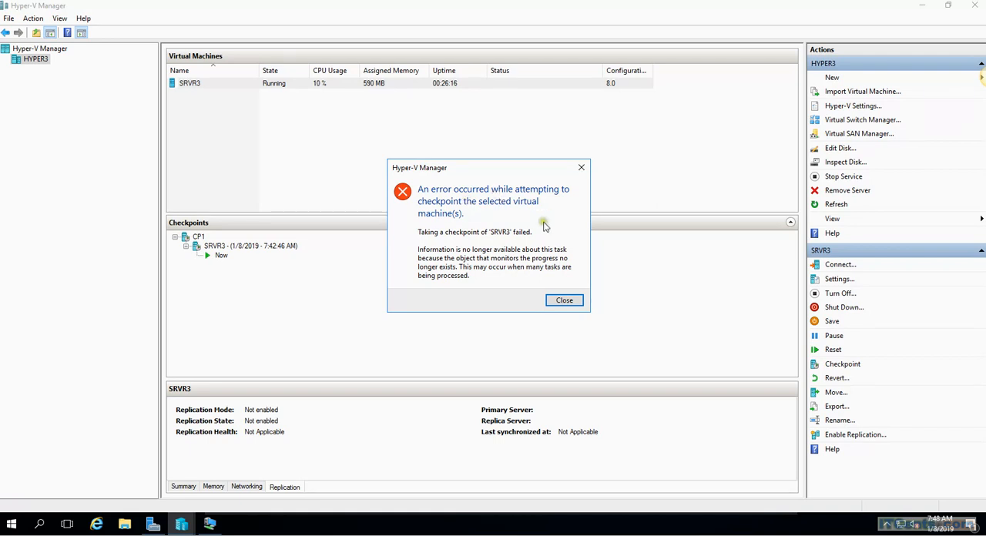
# Step: Connect to the SRVR3 virtual machine to view its desktop, and close the connection window
pyautogui.click(566, 302)
pyautogui.rightClick(266, 85)
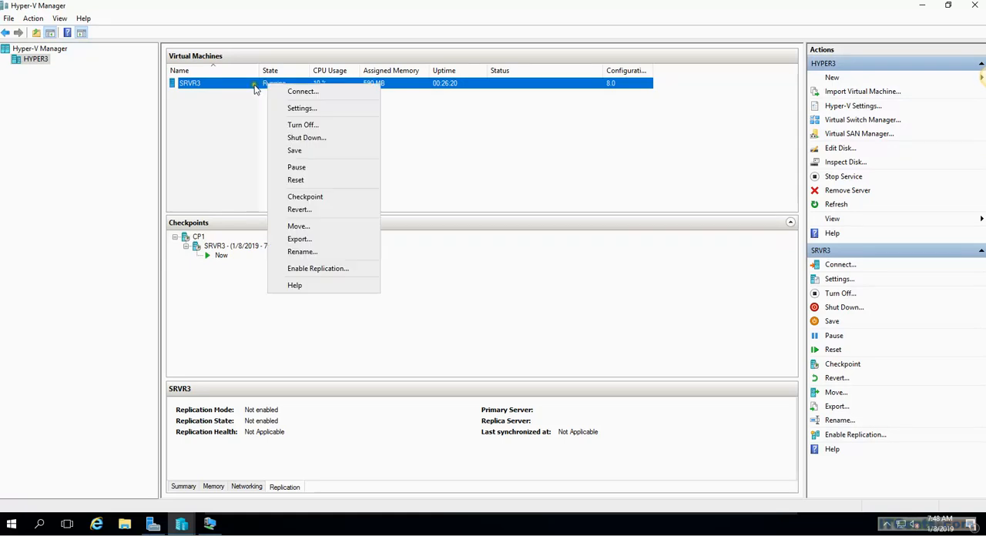
pyautogui.click(303, 93)
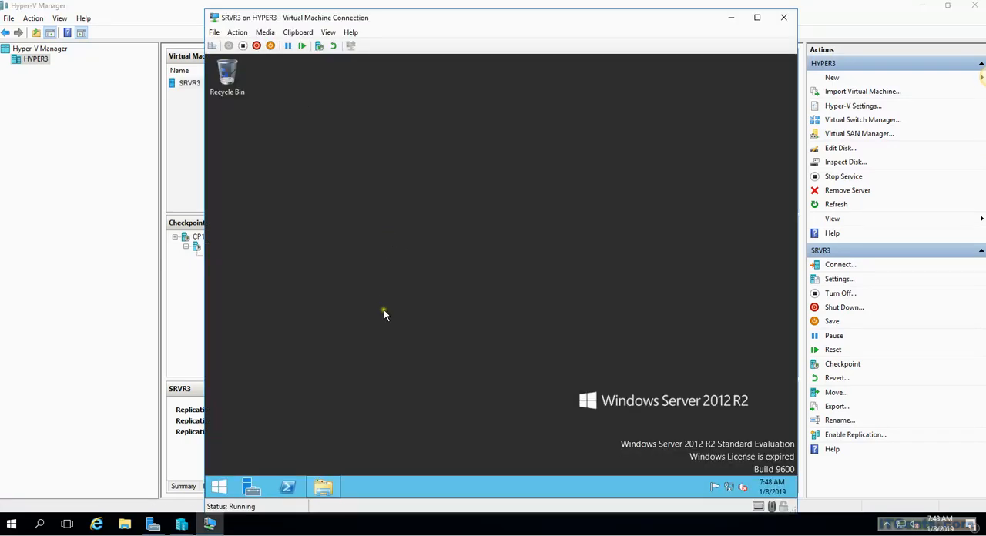
pyautogui.click(783, 17)
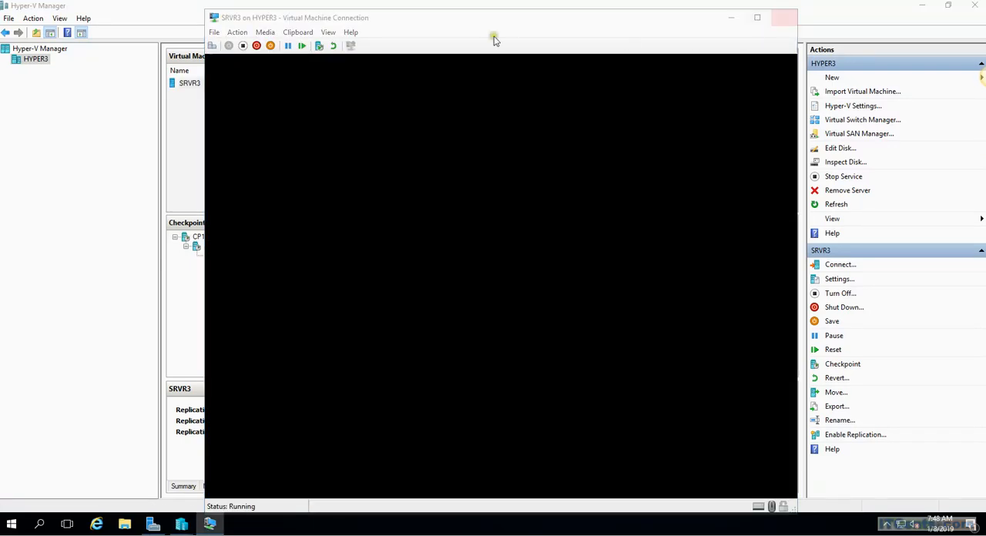
pyautogui.click(214, 86)
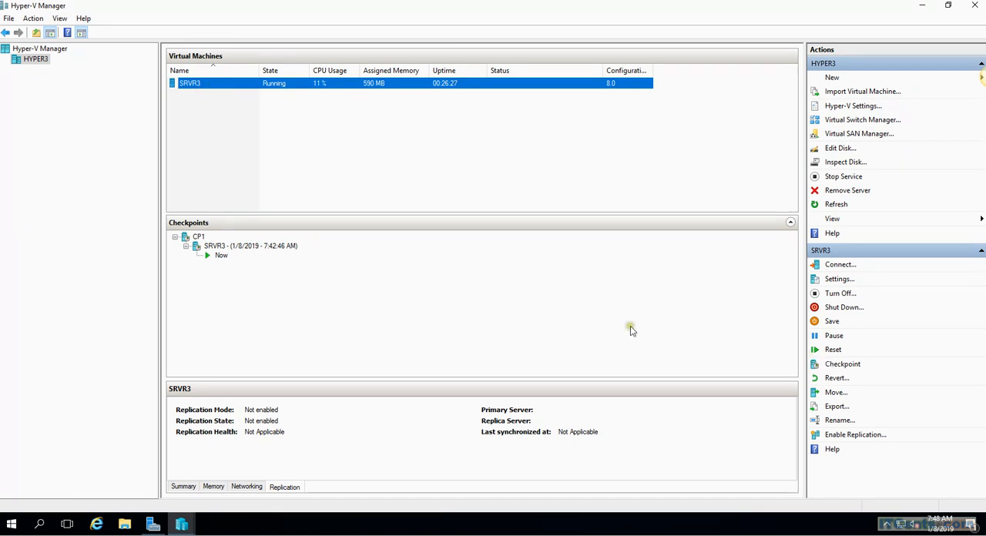
pyautogui.click(648, 310)
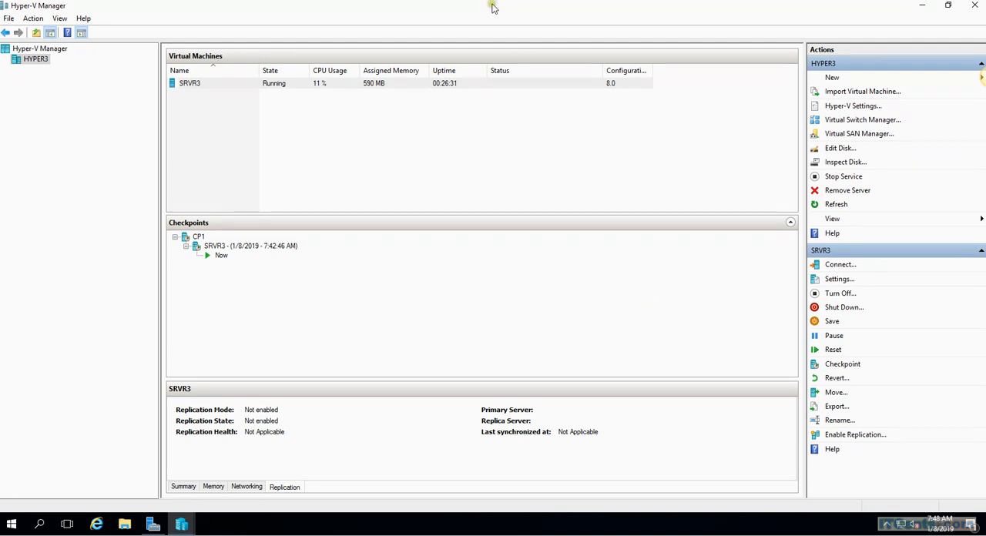
pyautogui.click(206, 89)
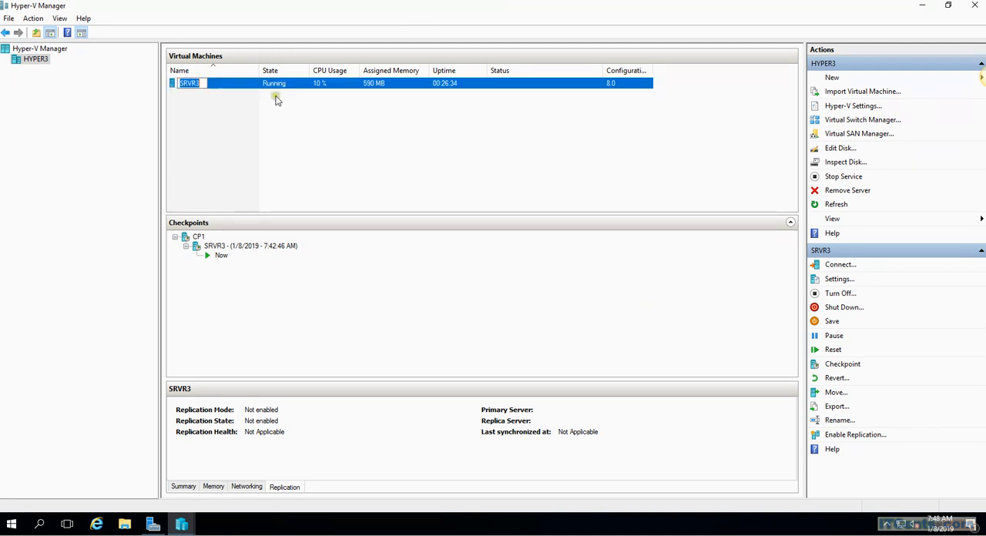
pyautogui.click(253, 89)
pyautogui.click(188, 88)
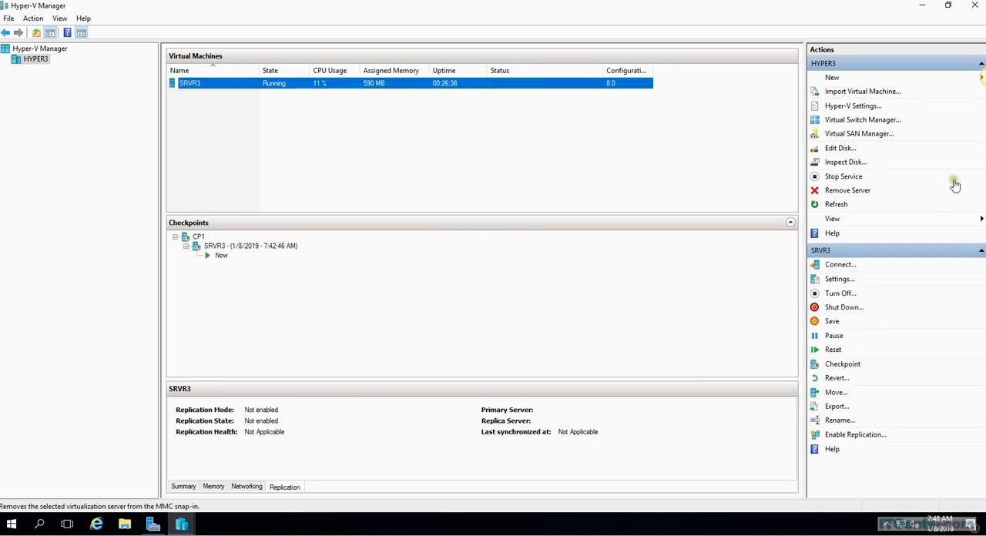
# Step: Open the Import Virtual Machine wizard, proceed past its introduction, and cancel it
pyautogui.click(853, 92)
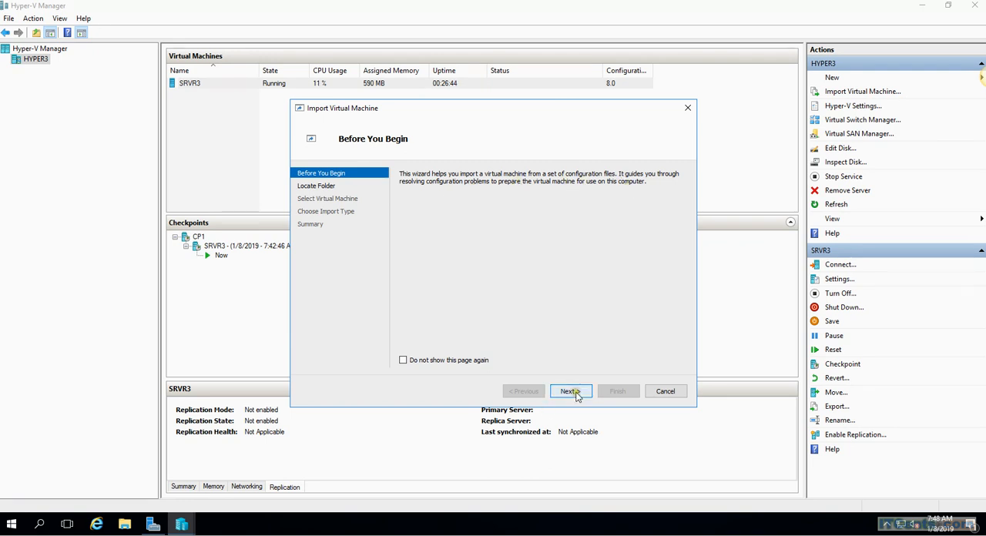
pyautogui.click(588, 312)
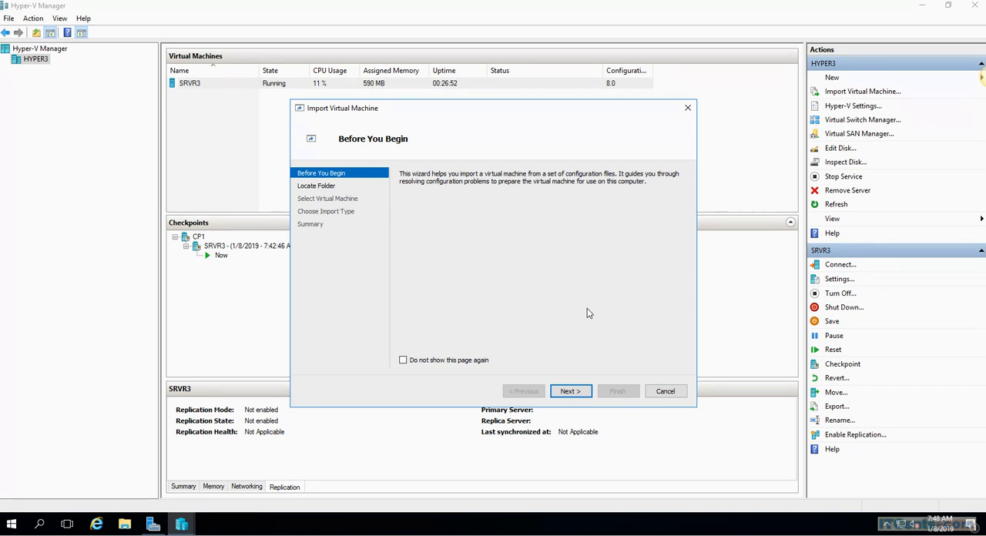
pyautogui.click(588, 311)
pyautogui.click(584, 393)
pyautogui.click(663, 394)
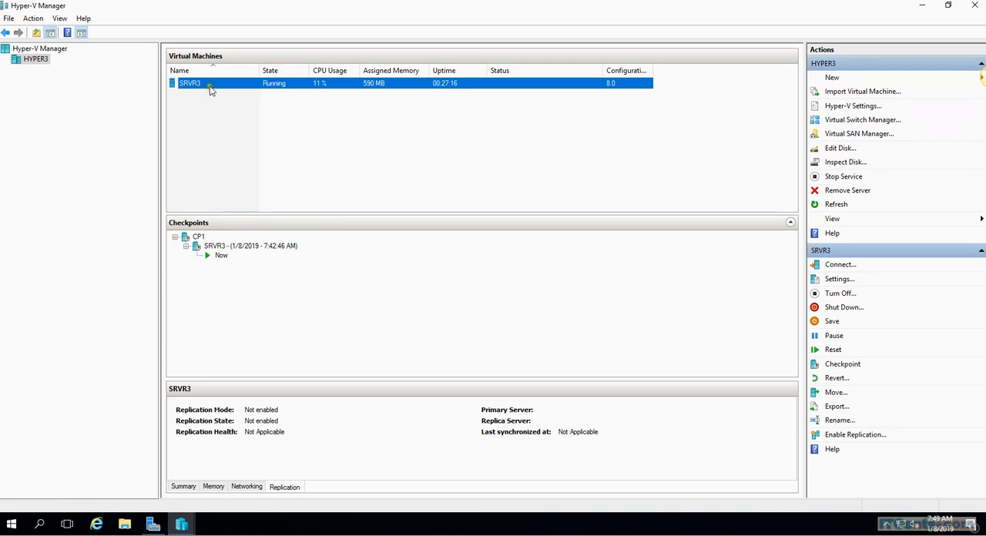
# Step: Start the Move wizard for SRVR3 and check the host's available drives in File Explorer
pyautogui.click(836, 393)
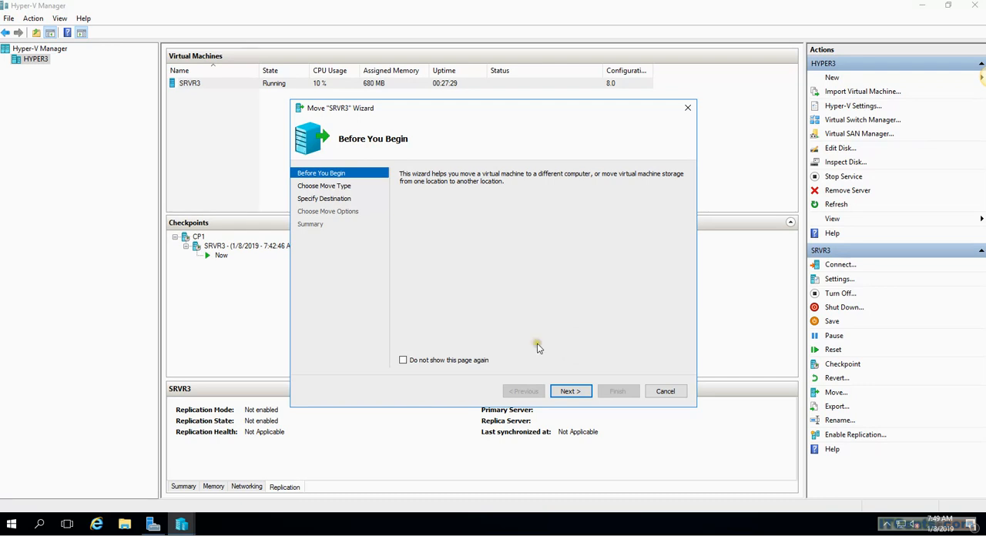
pyautogui.click(126, 527)
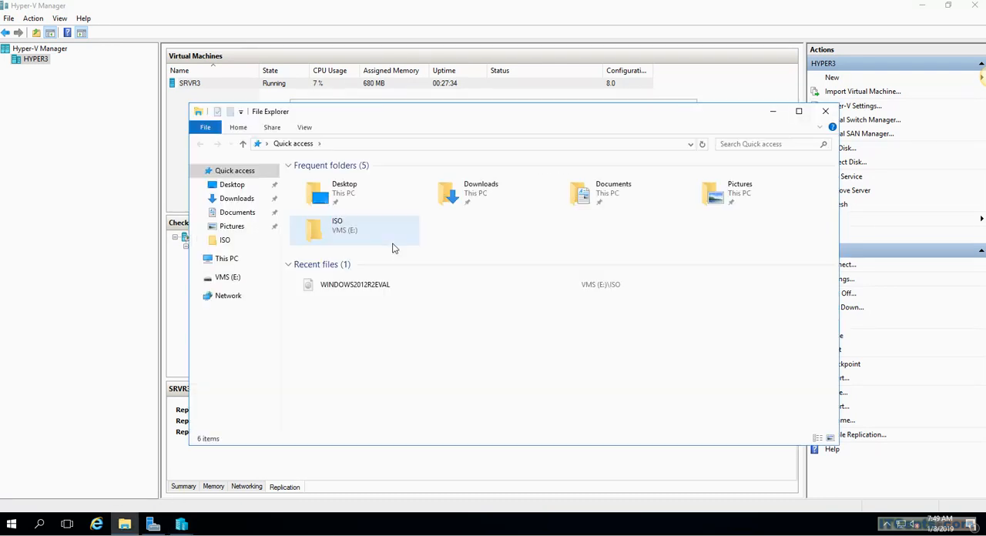
pyautogui.click(231, 261)
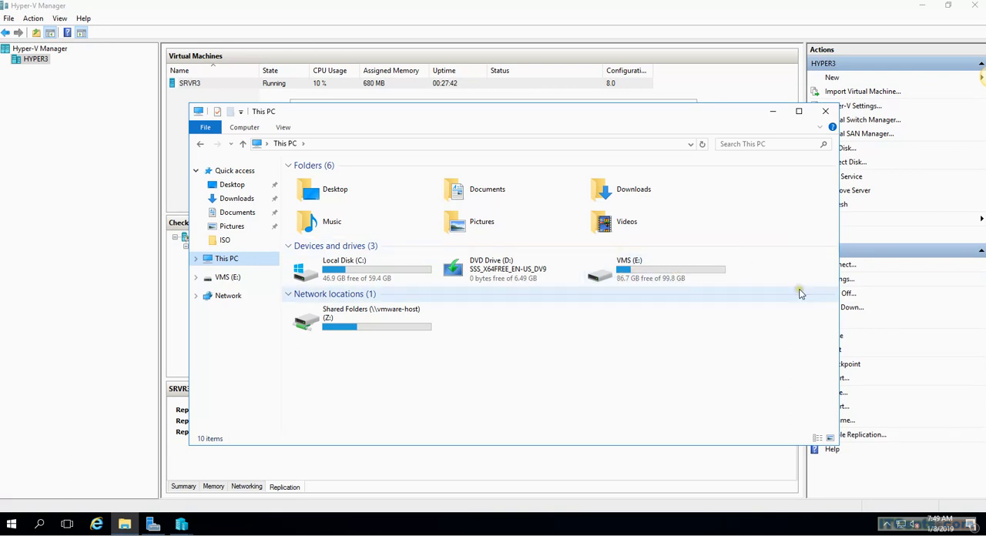
pyautogui.click(826, 111)
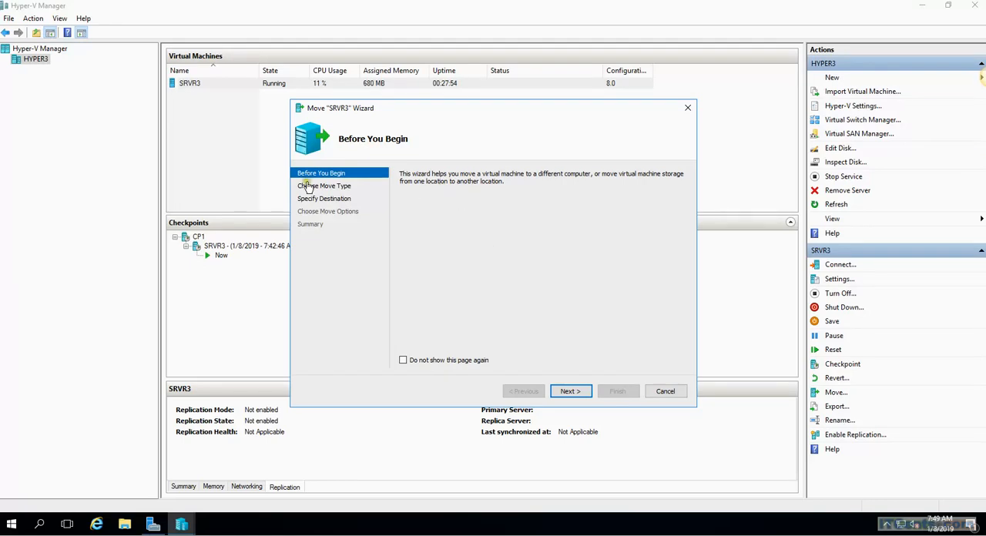
# Step: Compare the move types in the SRVR3 Move wizard and proceed with "Move the virtual machine"
pyautogui.click(570, 391)
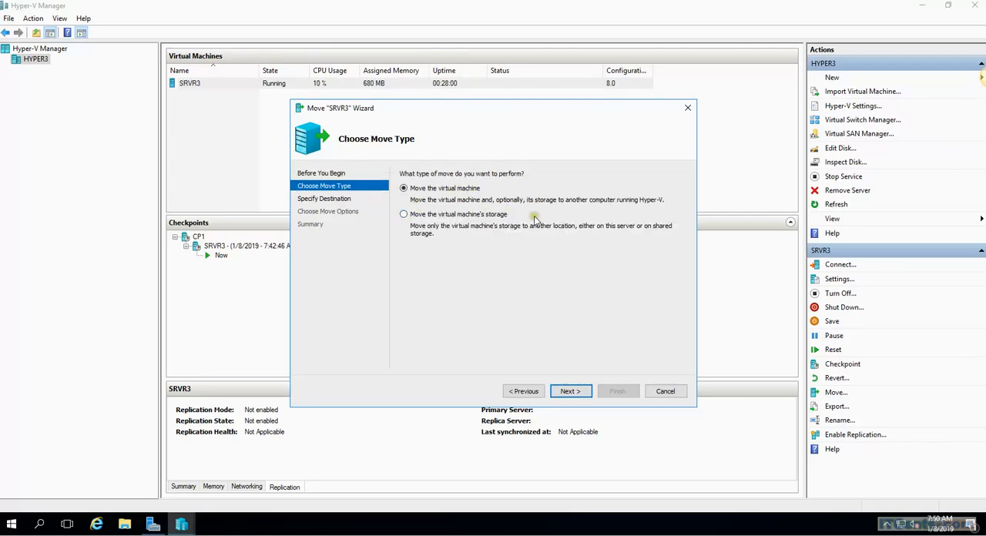
pyautogui.click(453, 217)
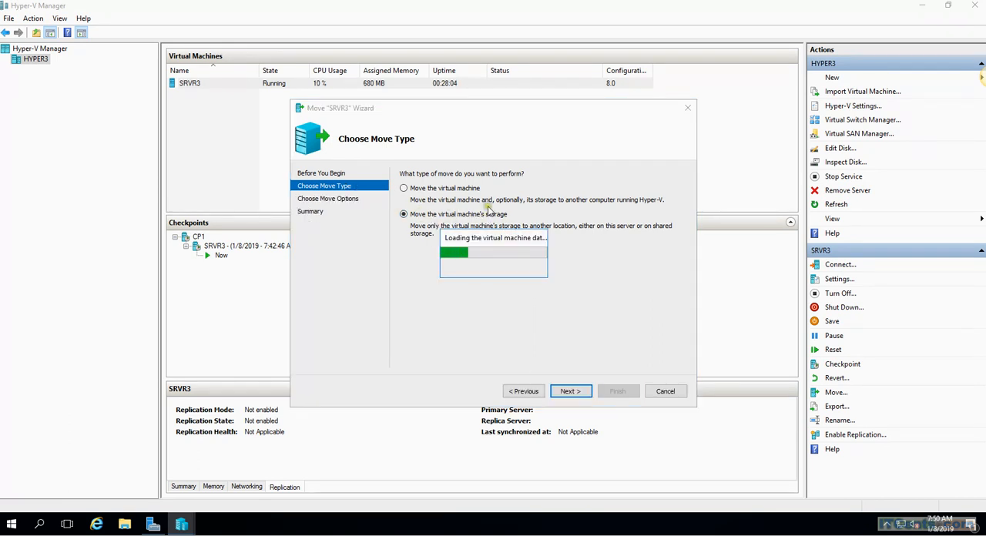
pyautogui.click(444, 190)
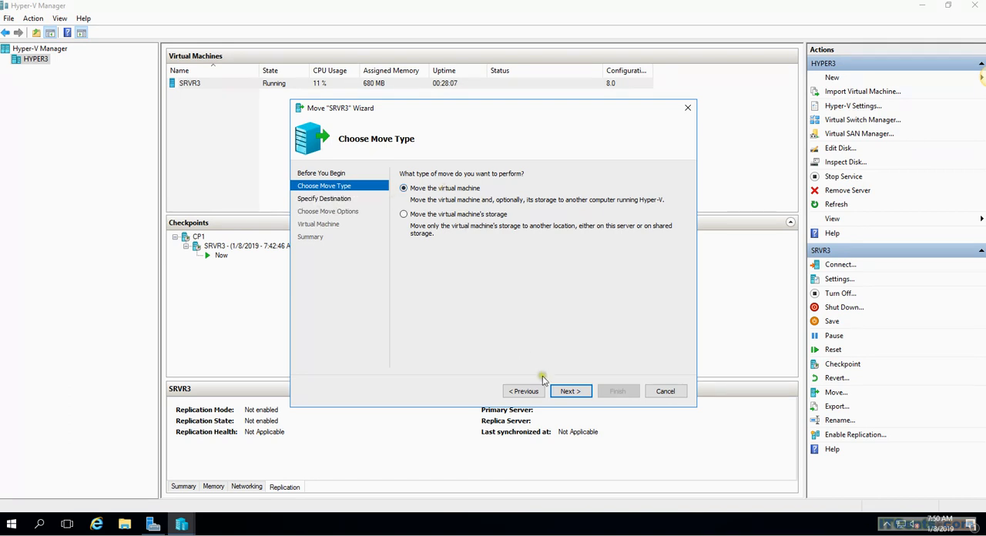
pyautogui.click(566, 391)
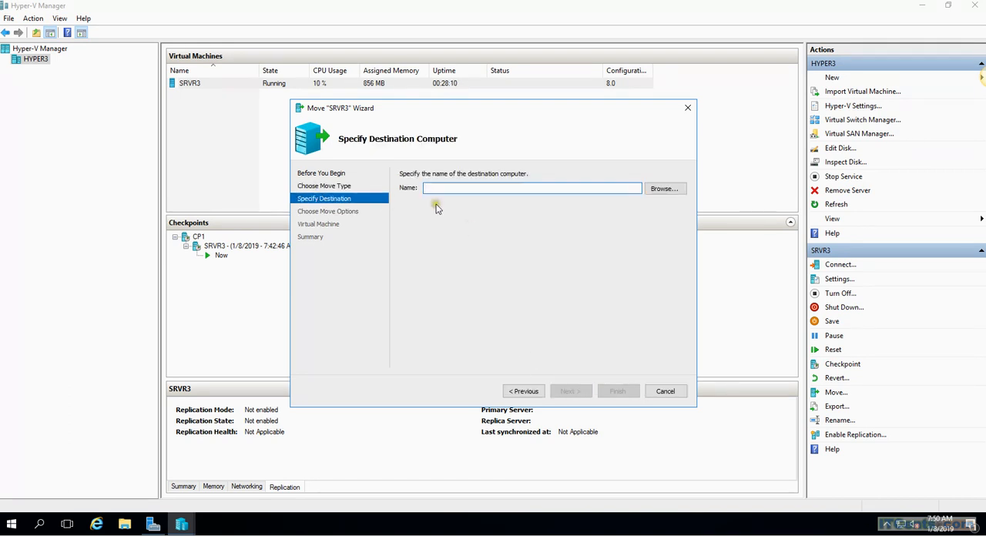
# Step: Try to browse for a destination computer for SRVR3, and cancel the Move wizard
pyautogui.click(668, 196)
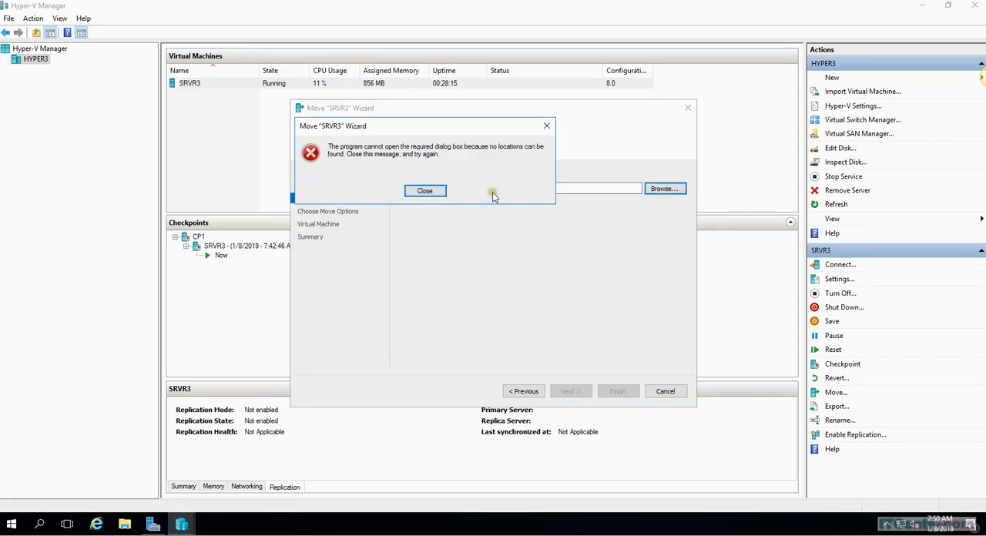
pyautogui.click(547, 126)
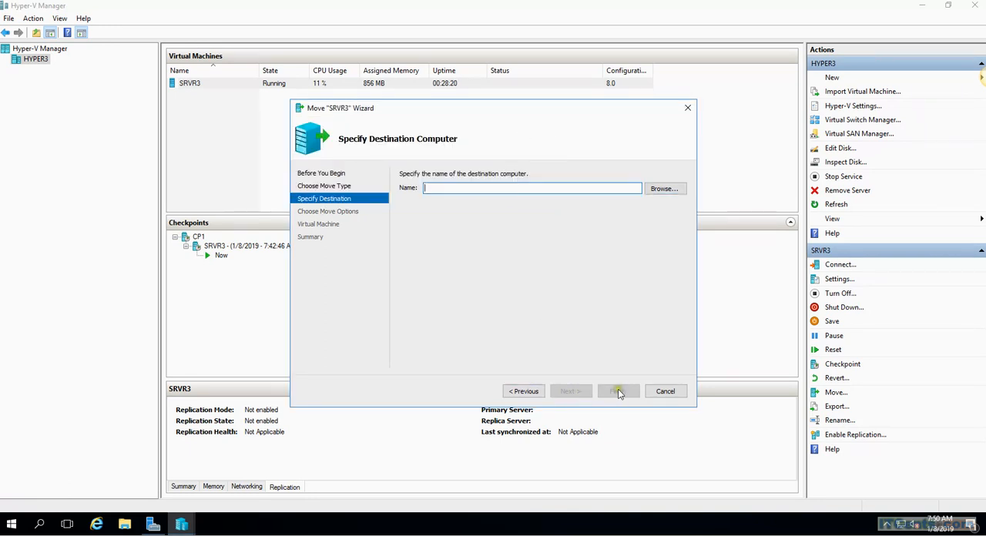
pyautogui.click(665, 391)
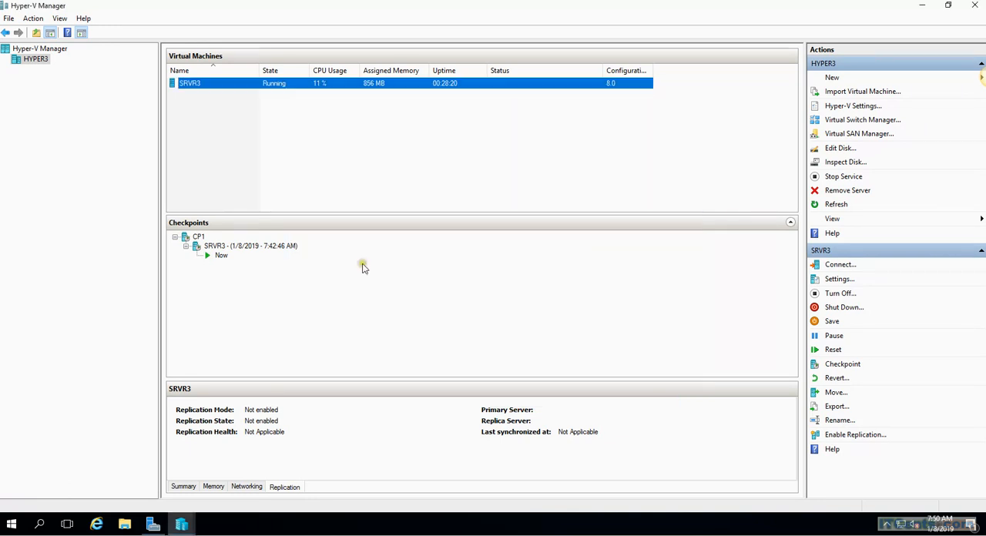
pyautogui.click(243, 136)
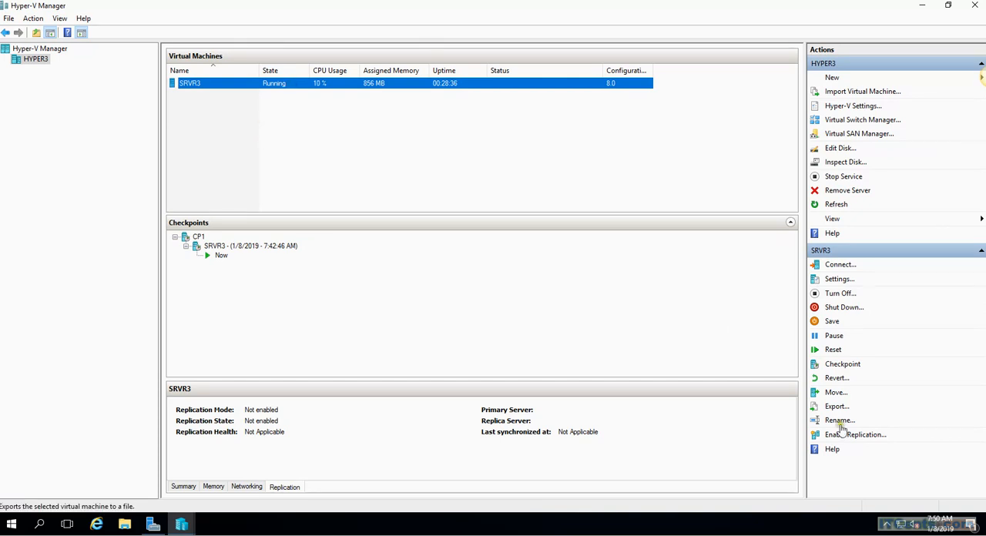